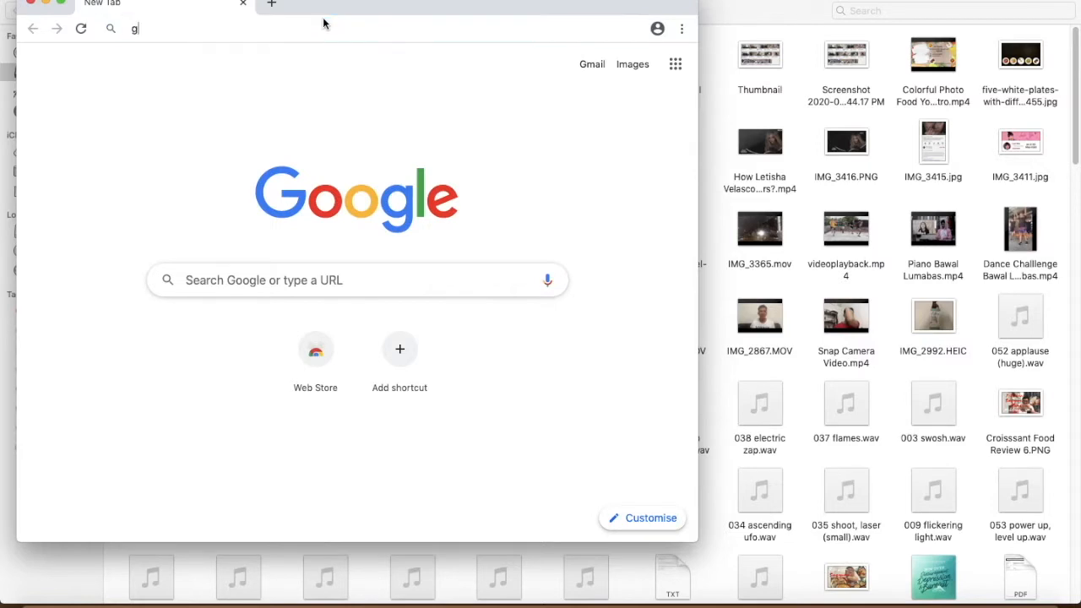
Load gmail.com, maximize the Chrome window, and choose to create a new Google account
key("BackSpace")
key("BackSpace")
key("BackSpace")
type("g")
key("BackSpace")
type("mail.com")
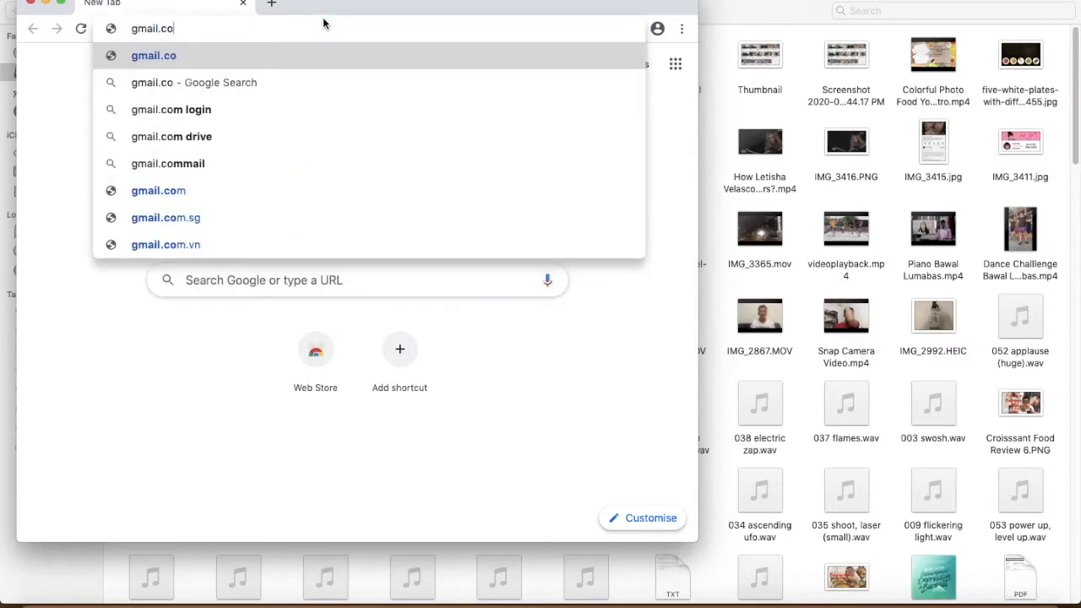
key("Return")
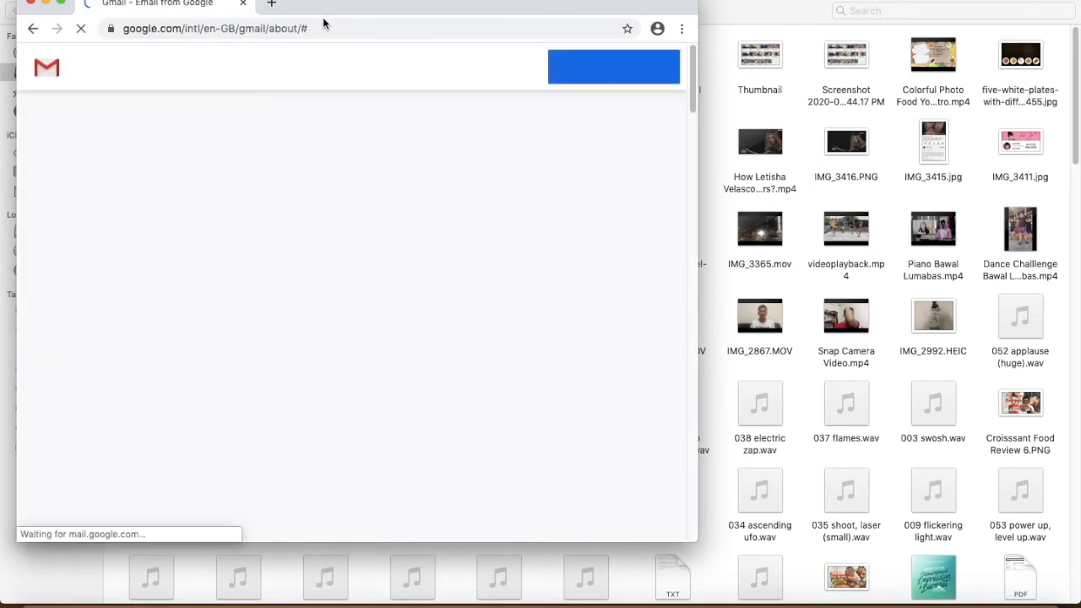
left_click(61, 4)
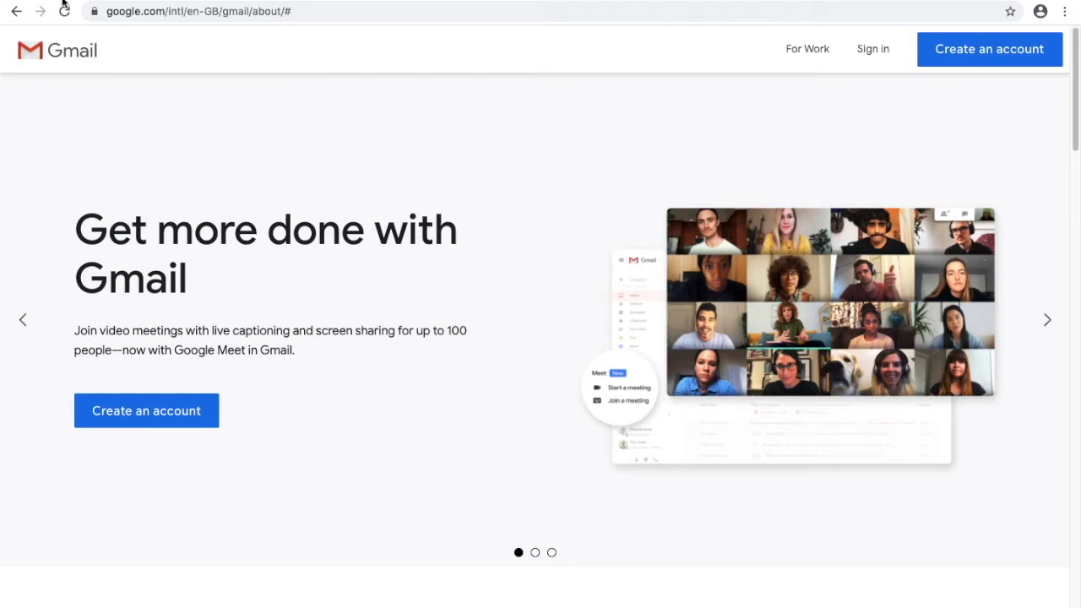
left_click(191, 422)
Enter the account holder's first name, last name and a desired username
type("Hu")
key("BackSpace")
key("BackSpace")
type("Juan")
key("Tab")
type("dela Cruz")
key("Tab")
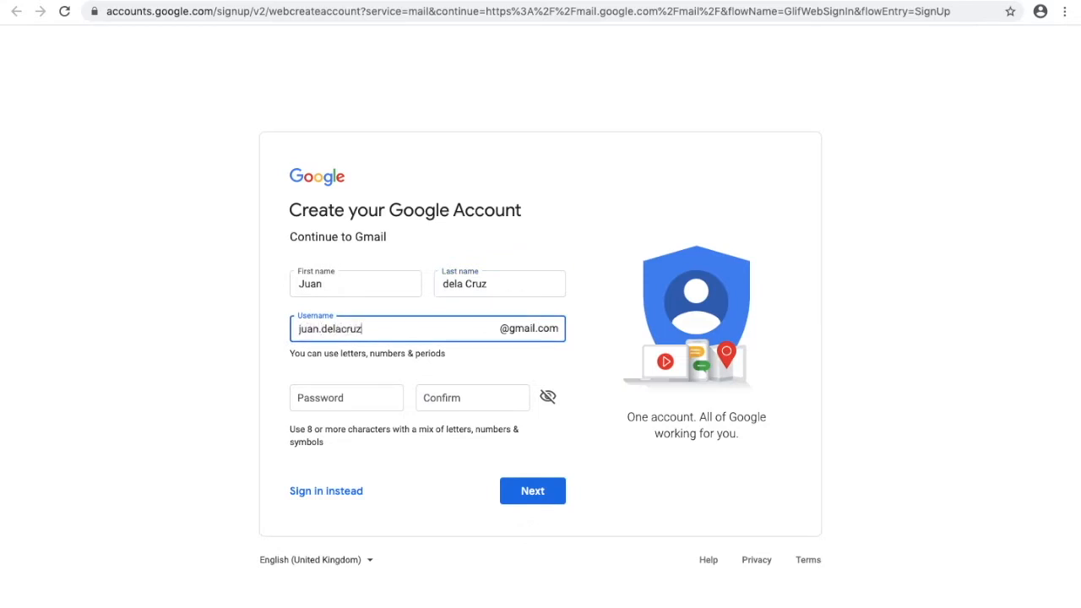
Enter the account password and its confirmation, then submit the form
left_click(386, 399)
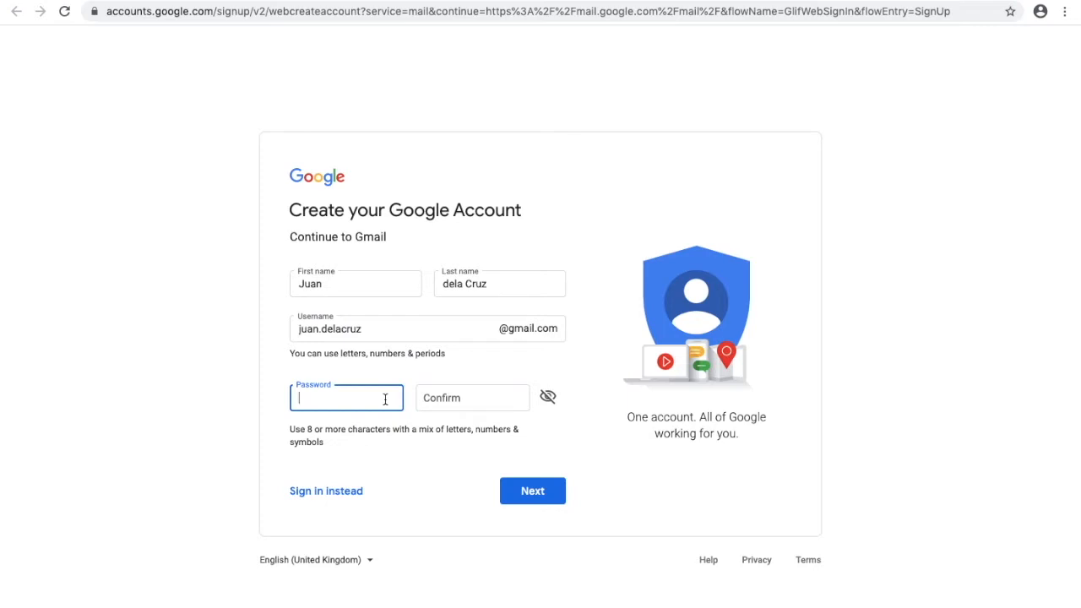
type("••")
key("BackSpace")
key("BackSpace")
type("••••••••••••••")
key("Tab")
type("•••••")
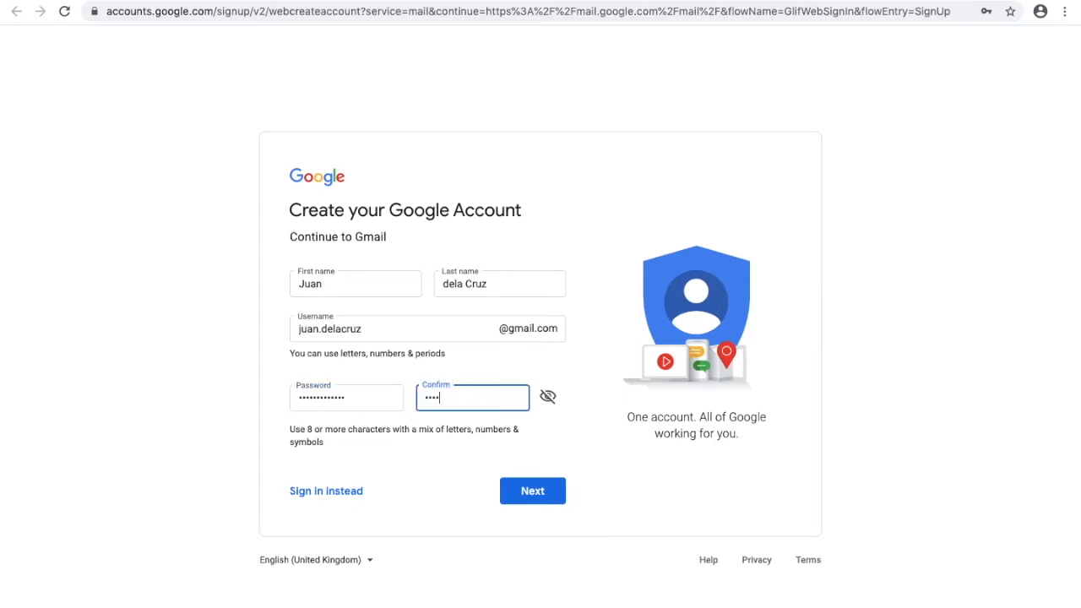
type("•••••••")
left_click(534, 490)
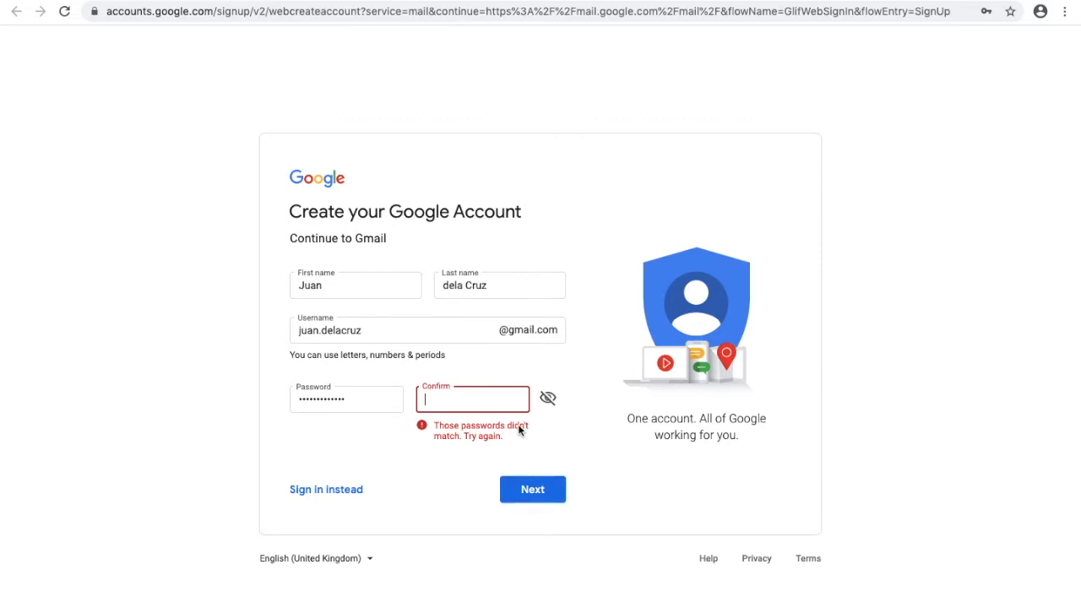
Retype both the password and confirmation so they match, and resubmit
type("••••••••••")
key("BackSpace")
key("BackSpace")
key("BackSpace")
key("BackSpace")
key("BackSpace")
key("BackSpace")
key("BackSpace")
key("BackSpace")
key("BackSpace")
key("BackSpace")
key("BackSpace")
key("BackSpace")
key("BackSpace")
left_click(394, 396)
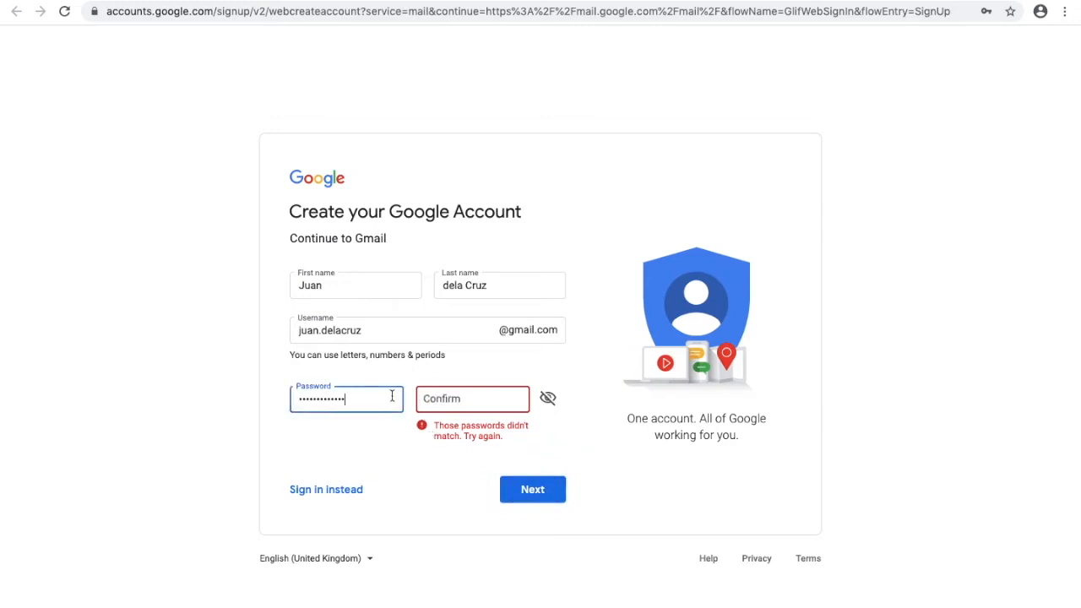
double_click(327, 395)
type("••••••••••••")
left_click(497, 404)
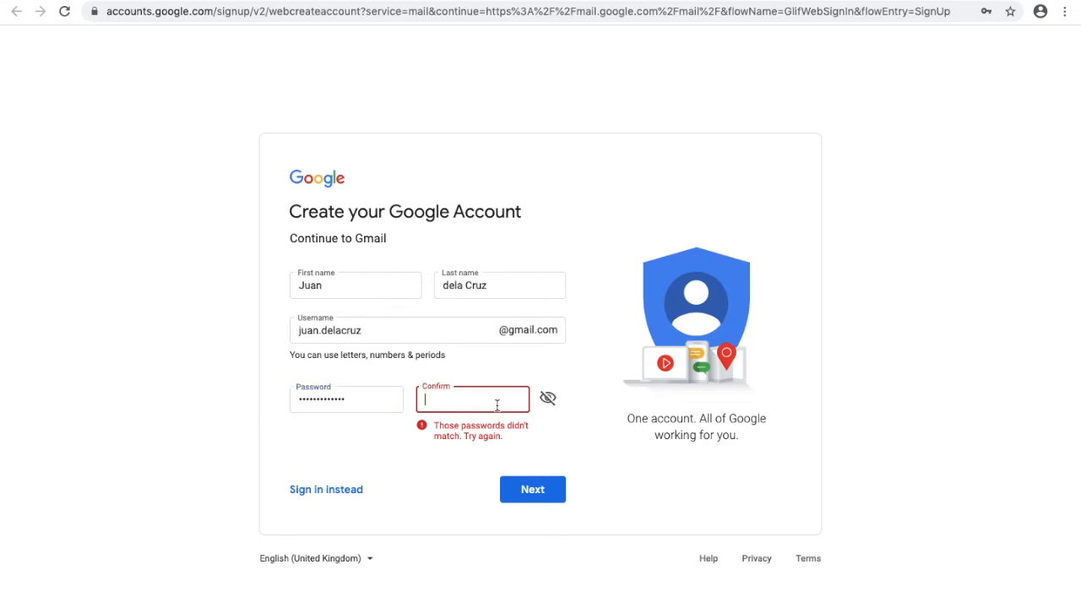
type("•••••••••••••")
left_click(542, 491)
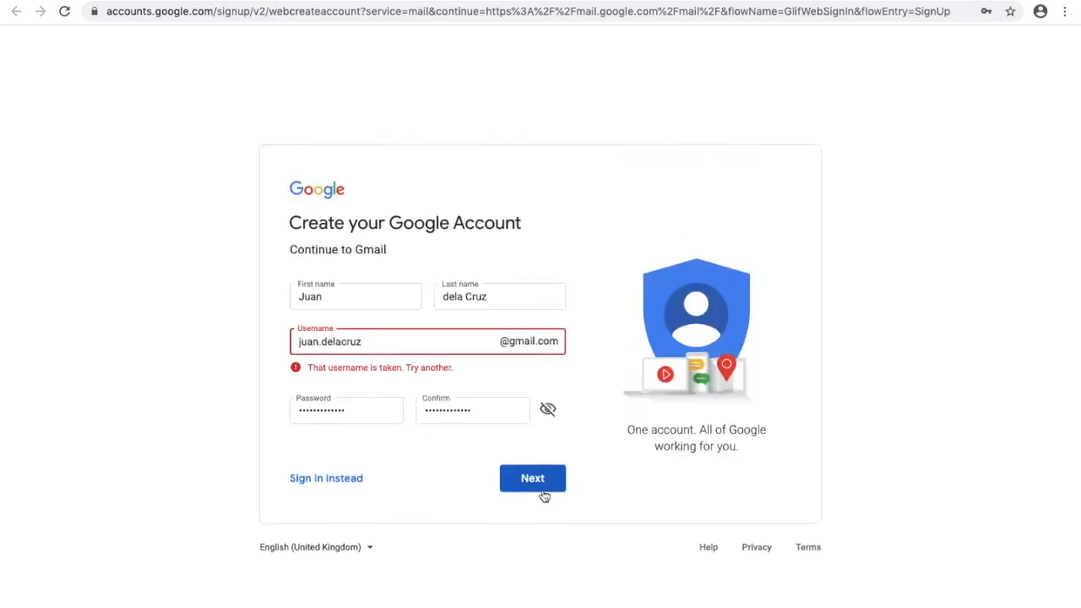
Try the username with suffixes 2020, 143 and 182, checking availability each time
type("2020")
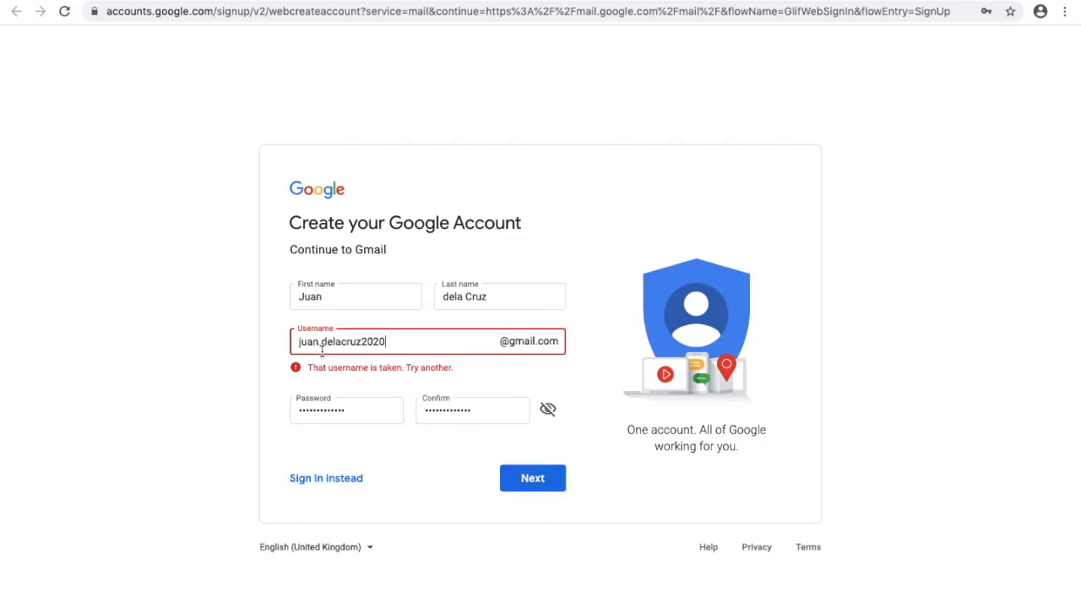
left_click(526, 478)
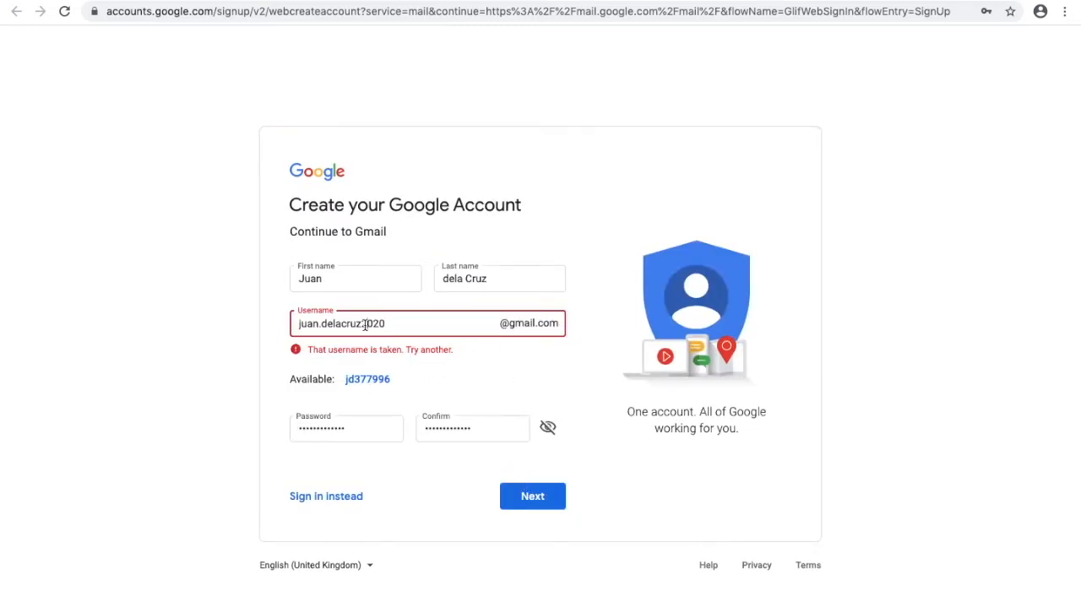
key("BackSpace")
key("BackSpace")
key("BackSpace")
key("BackSpace")
type("143")
left_click(534, 498)
key("BackSpace")
key("BackSpace")
key("BackSpace")
type("182")
key("BackSpace")
key("BackSpace")
key("BackSpace")
type("182")
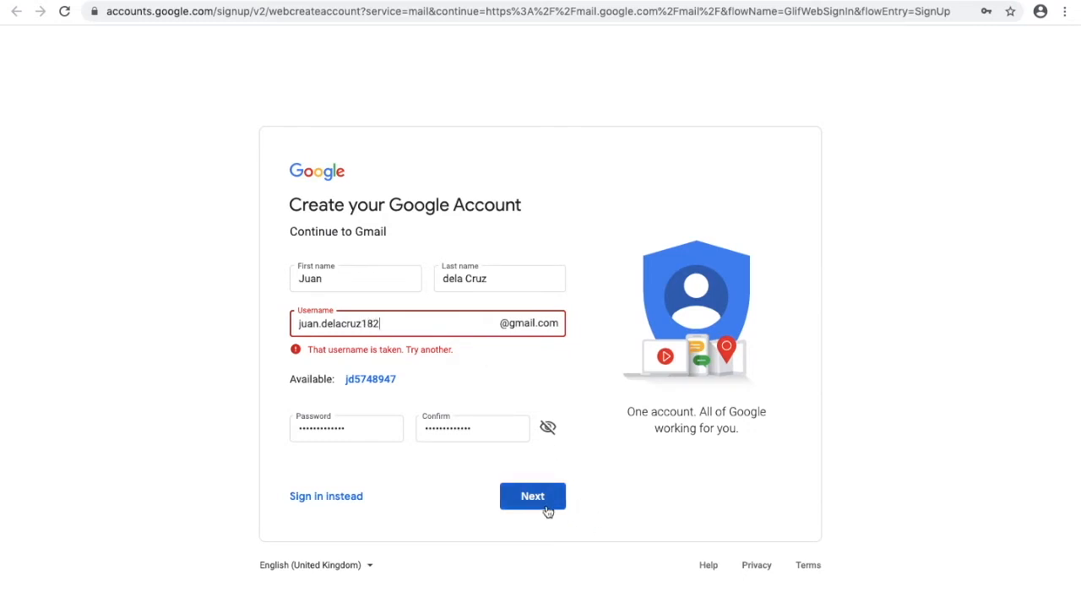
left_click(545, 506)
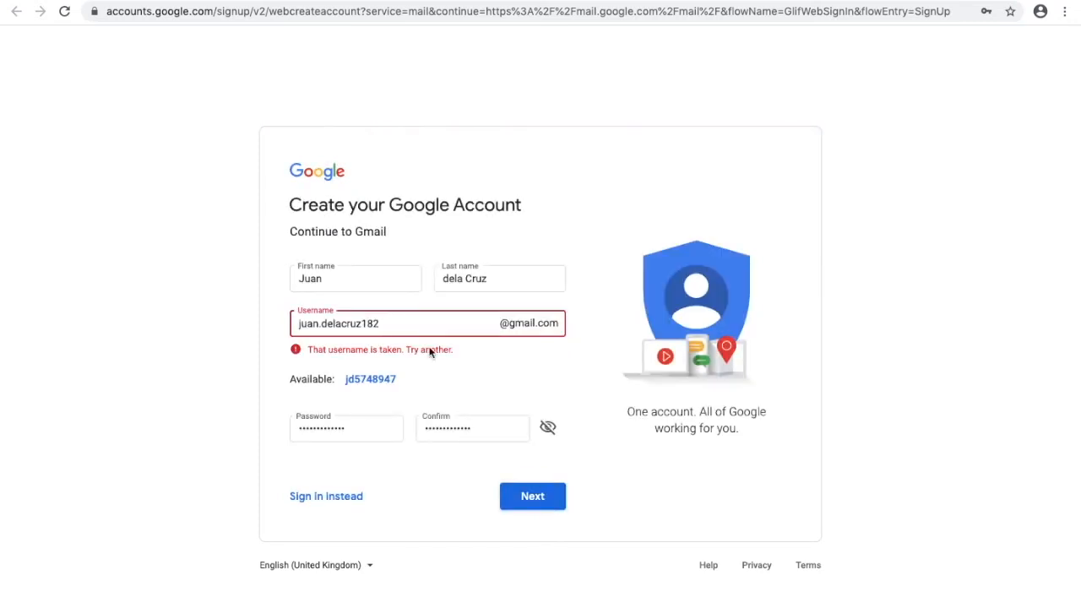
Try suffixes _2020 and tweny20, then replace the underscore with a period and submit
key("BackSpace")
key("BackSpace")
key("BackSpace")
type("_2020")
left_click(534, 499)
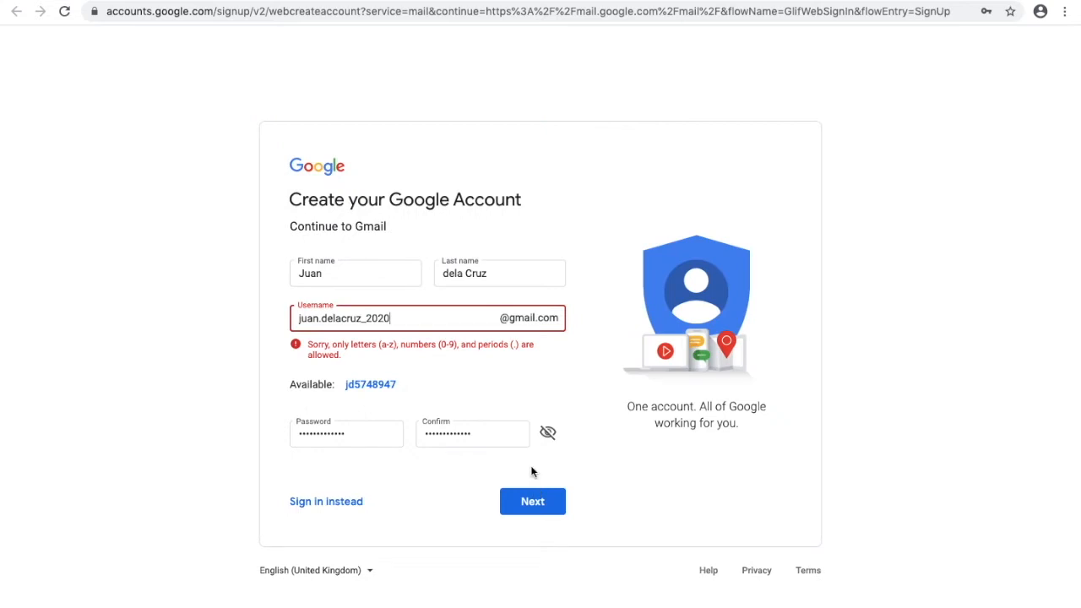
key("BackSpace")
key("BackSpace")
key("BackSpace")
key("BackSpace")
type("tweny20")
left_click(551, 512)
key("Left")
key("Left")
key("Left")
key("Left")
key("Left")
key("Left")
key("BackSpace")
type(".")
left_click(548, 514)
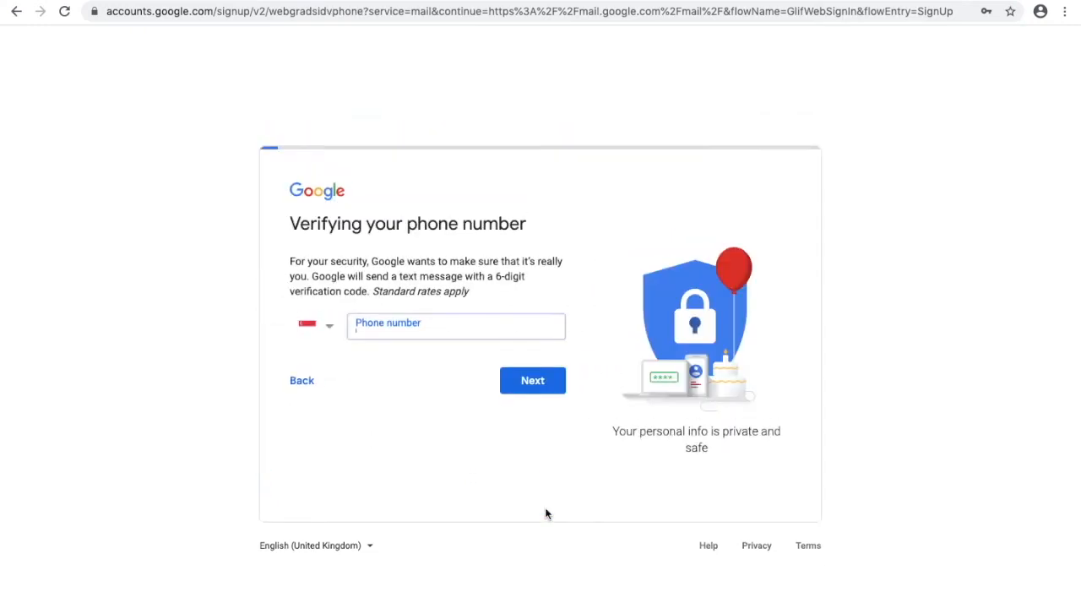
Select Singapore's country code, enter the phone number, and submit the texted verification code
left_click(329, 330)
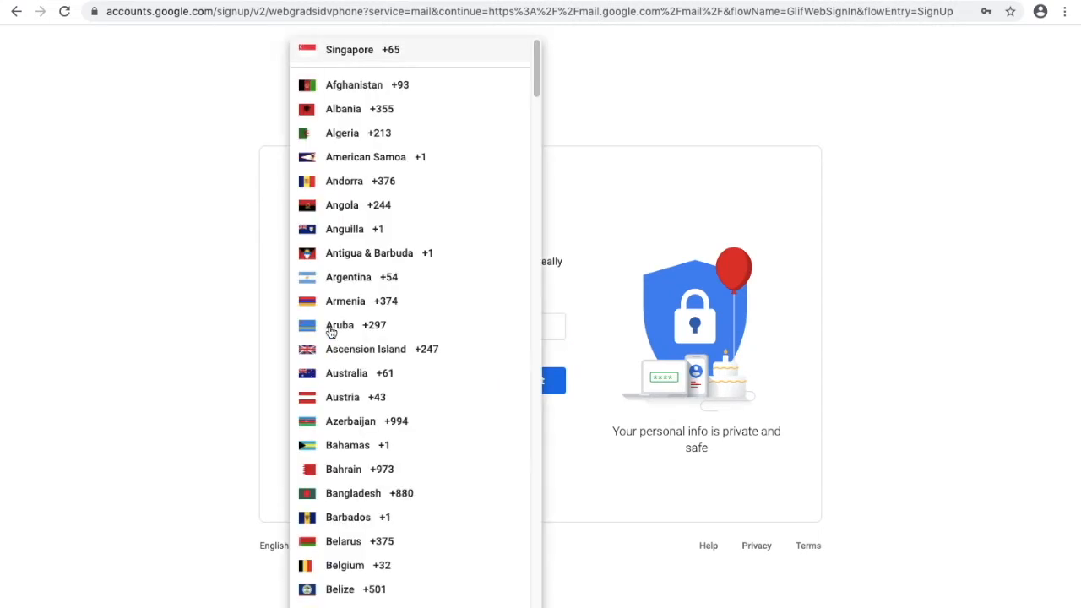
left_click(408, 50)
left_click(429, 332)
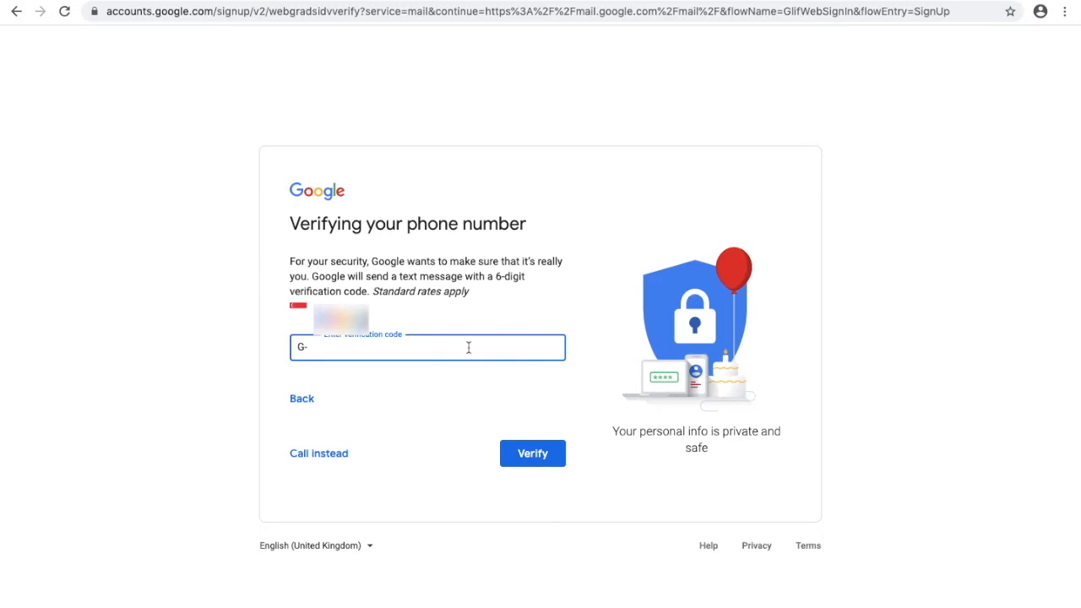
key("Return")
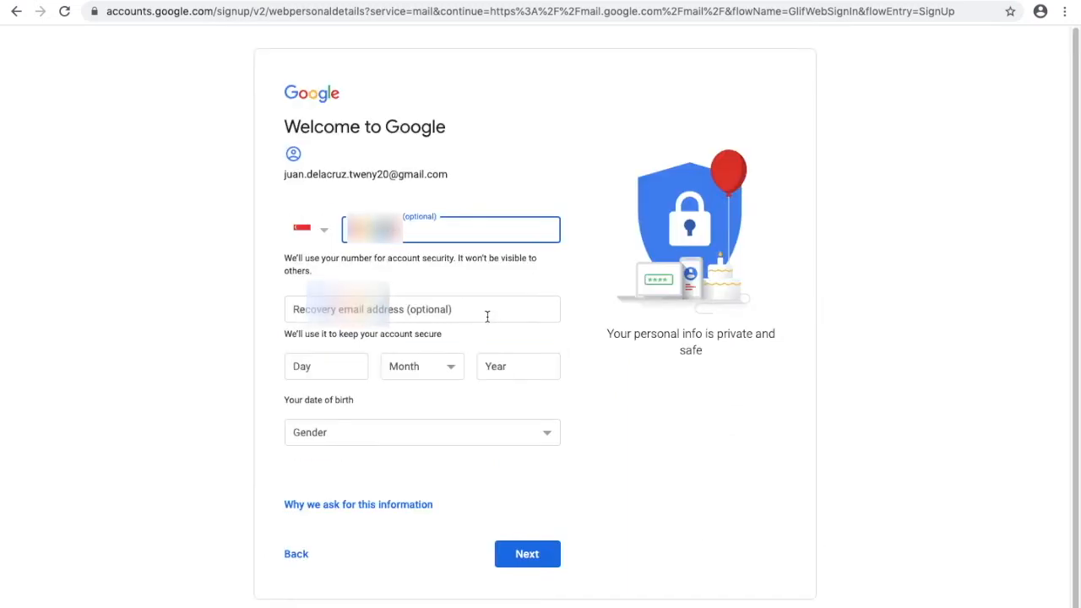
Enter the birth date as 15 August 1985
left_click(544, 555)
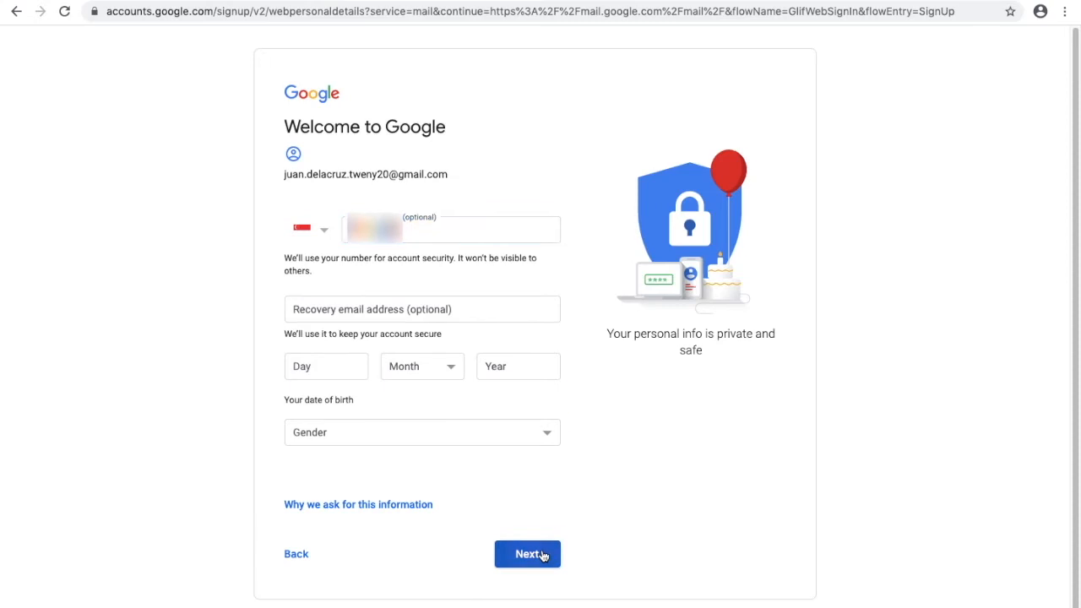
left_click(350, 363)
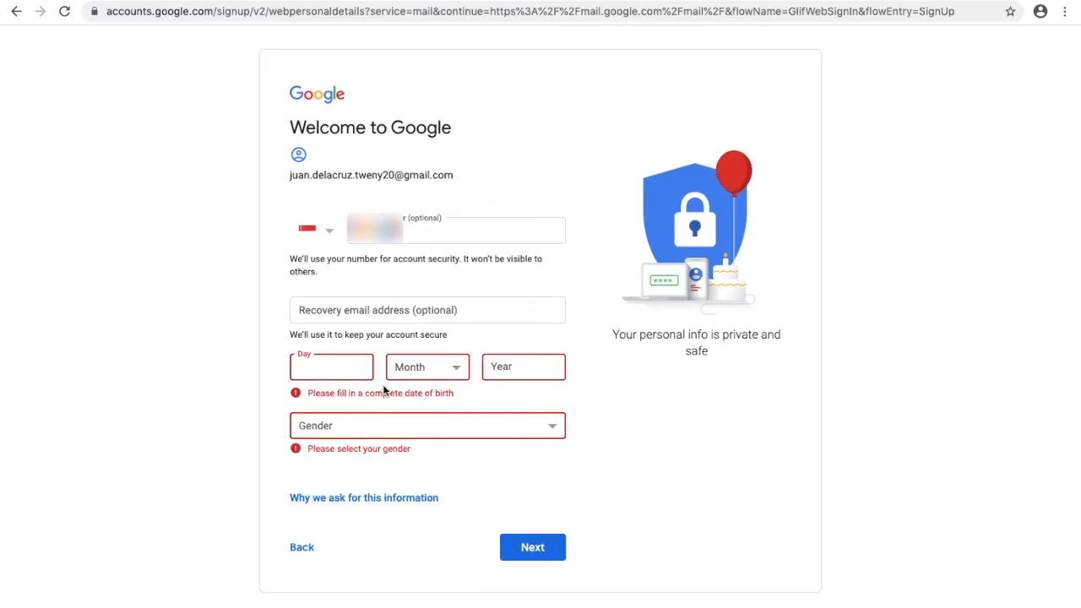
type("15")
key("Tab")
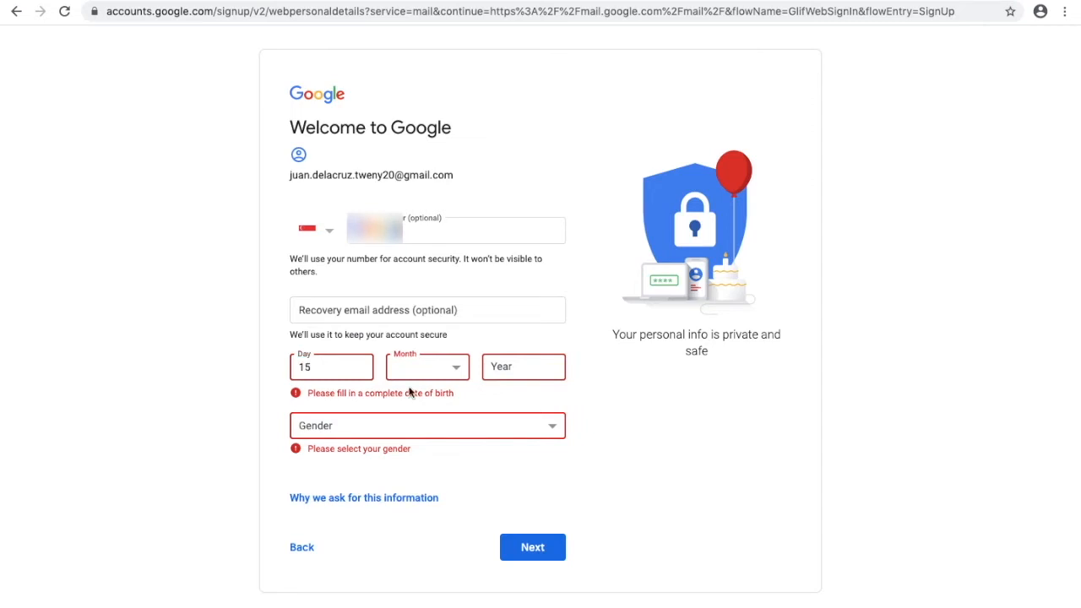
left_click(442, 377)
key("u")
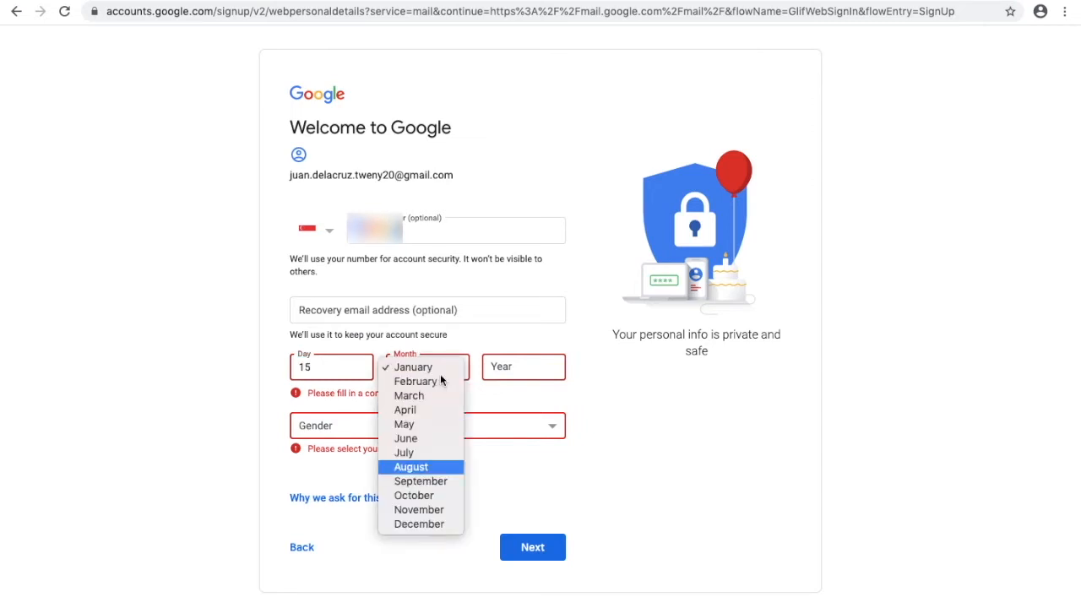
key("Return")
left_click(520, 368)
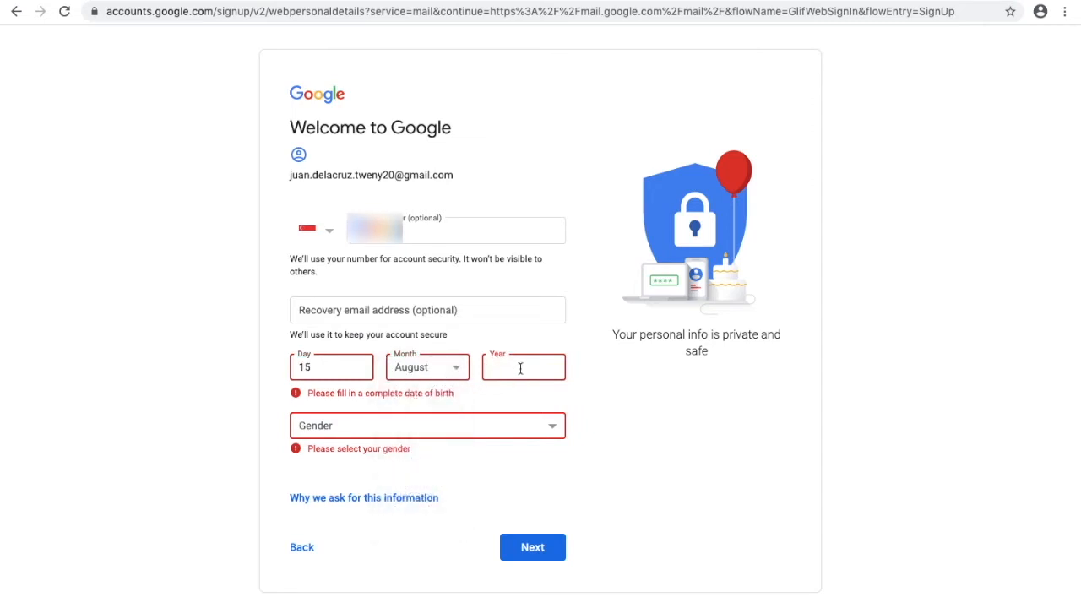
type("1982")
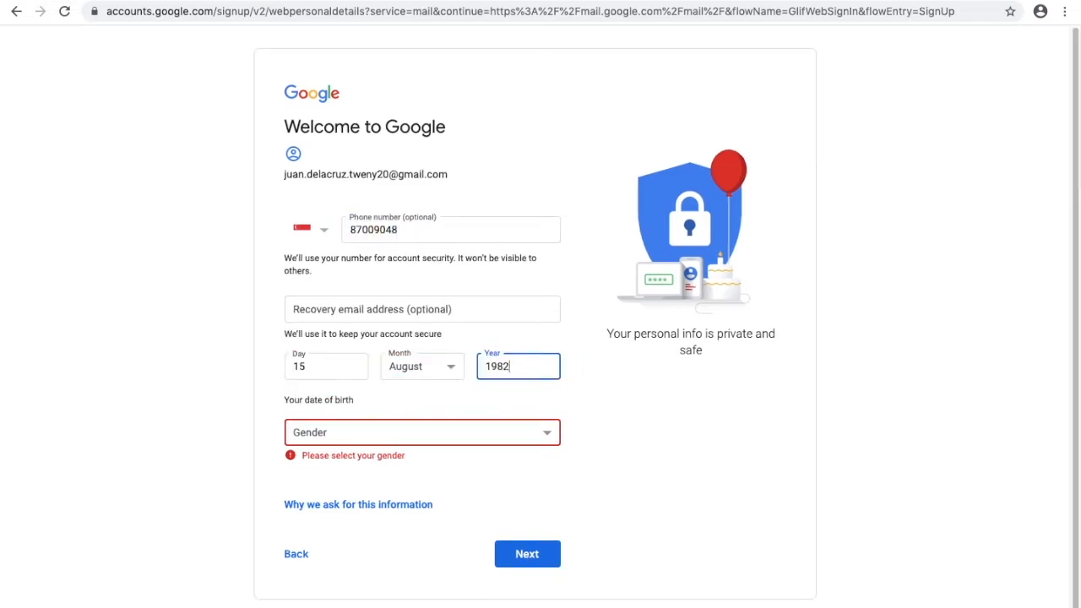
key("BackSpace")
key("BackSpace")
key("BackSpace")
key("BackSpace")
type("1985")
Set gender to Male and continue to the next sign-up page
left_click(451, 433)
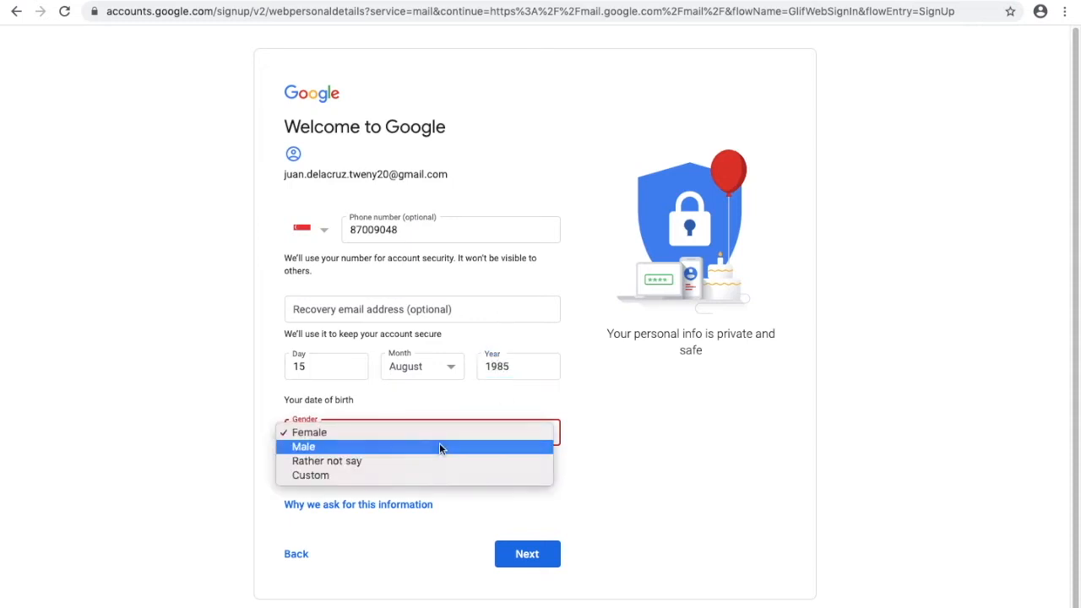
left_click(439, 445)
left_click(550, 561)
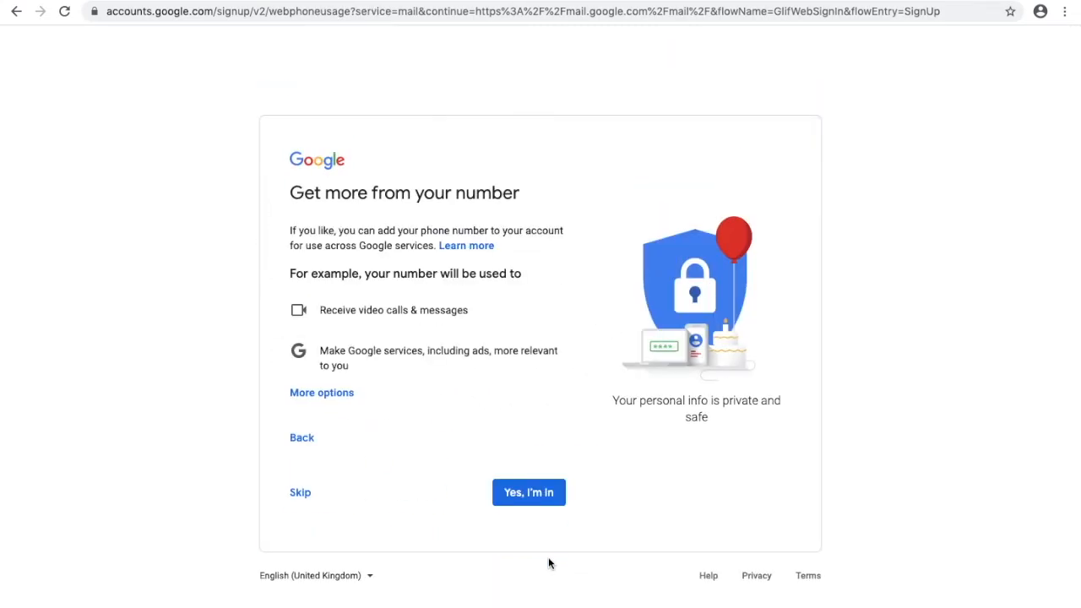
Allow the phone number's use and accept Google's privacy terms
left_click(528, 497)
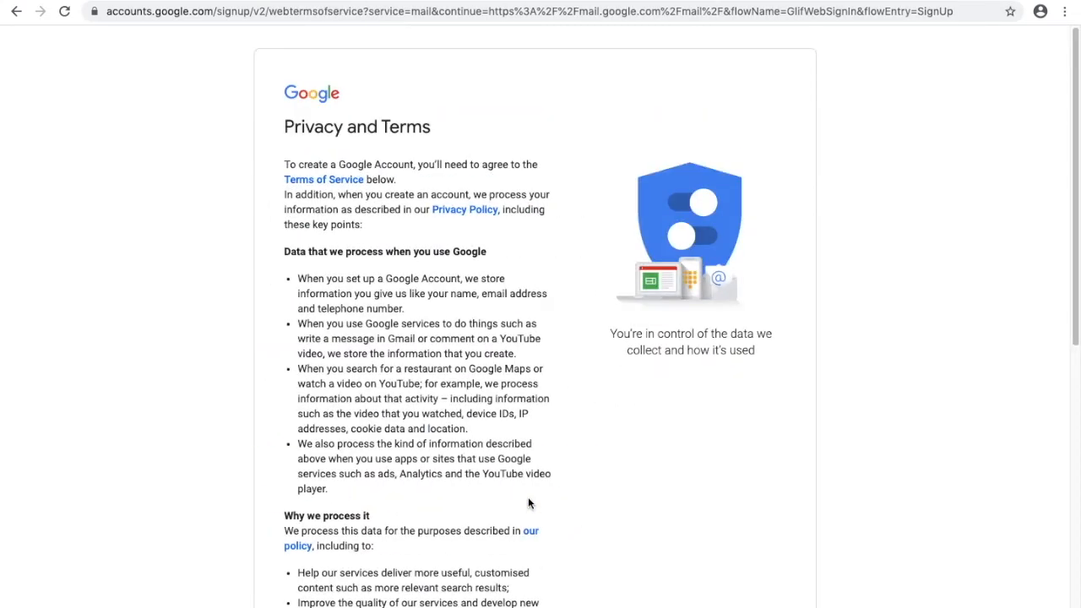
scroll(1027, 435, "down", 10)
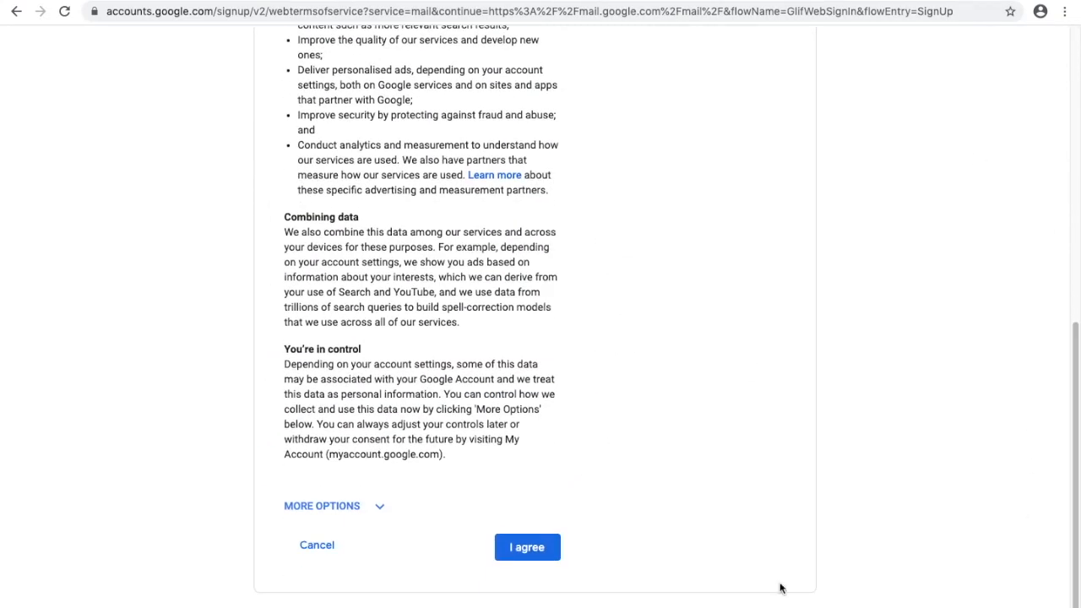
left_click(543, 559)
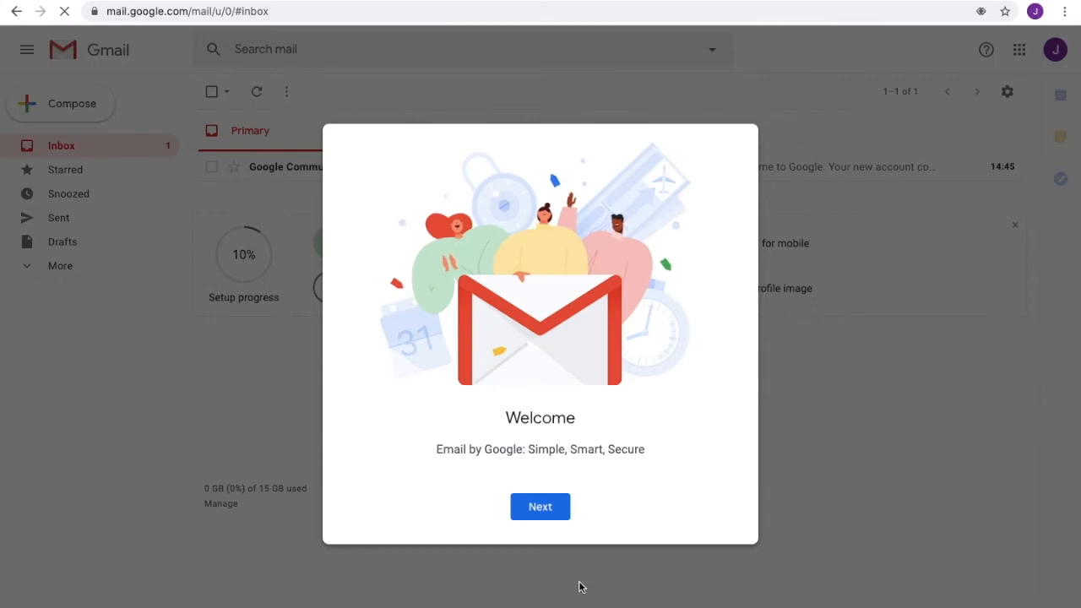
Get through the Gmail welcome screens, keeping the default inbox view
left_click(542, 509)
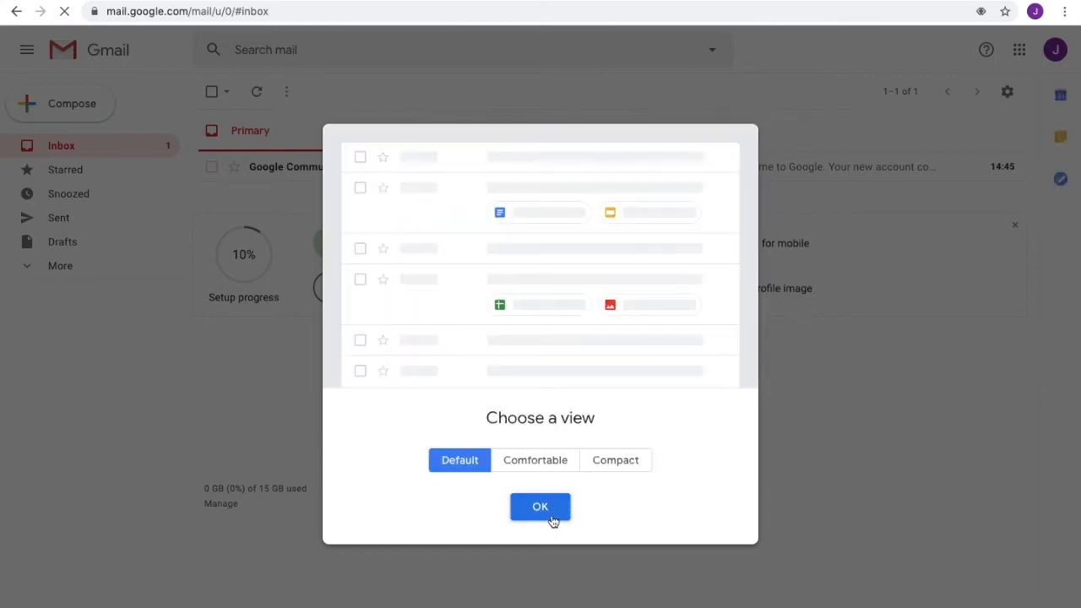
left_click(550, 517)
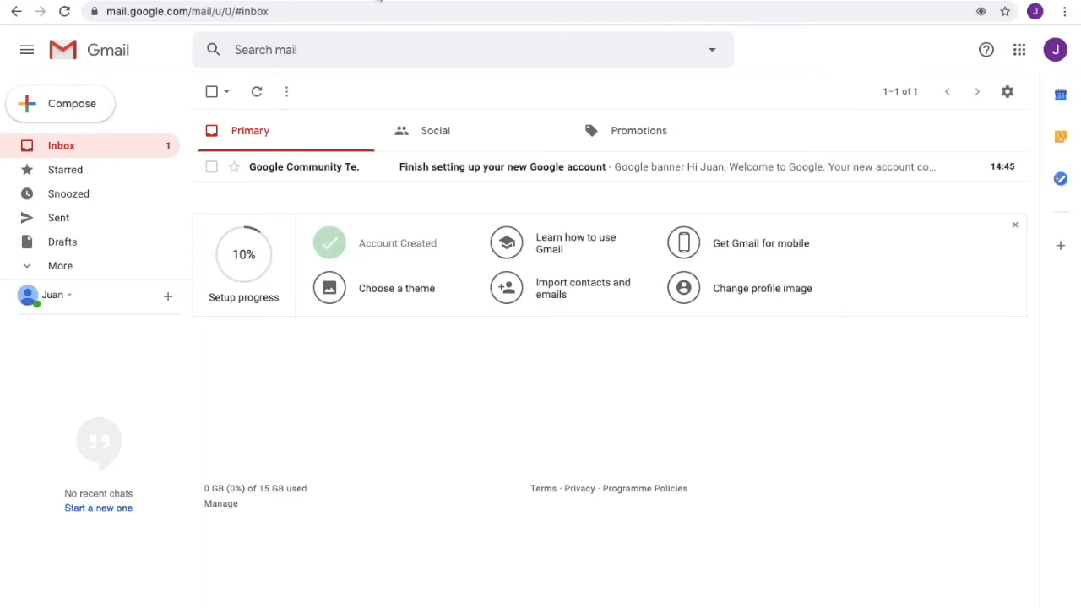
left_click(380, 1)
Load youtube.com in the new browser tab
type("a")
key("BackSpace")
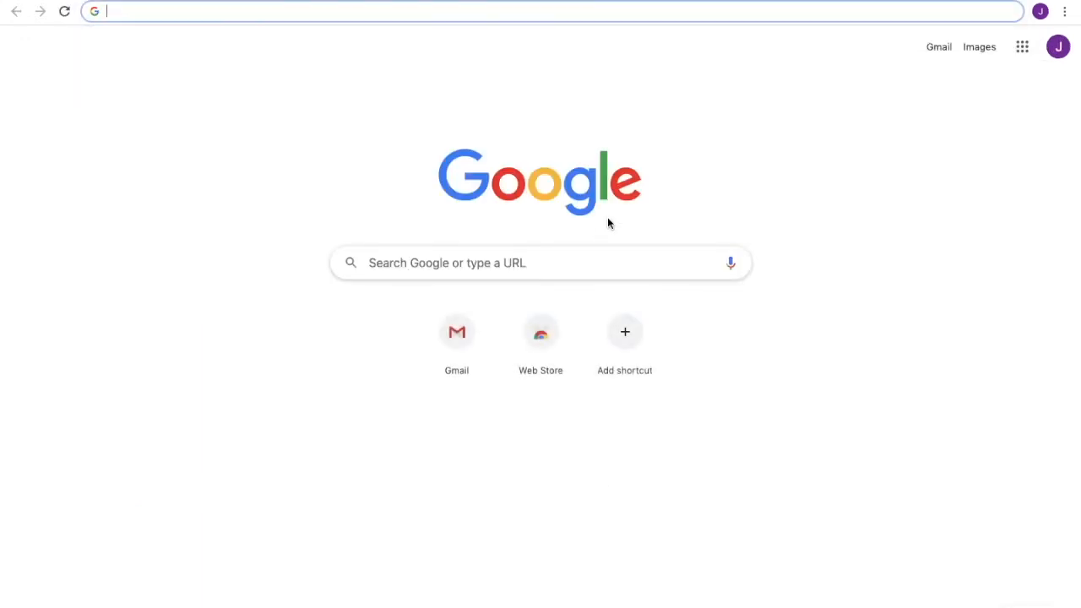
type("youtue")
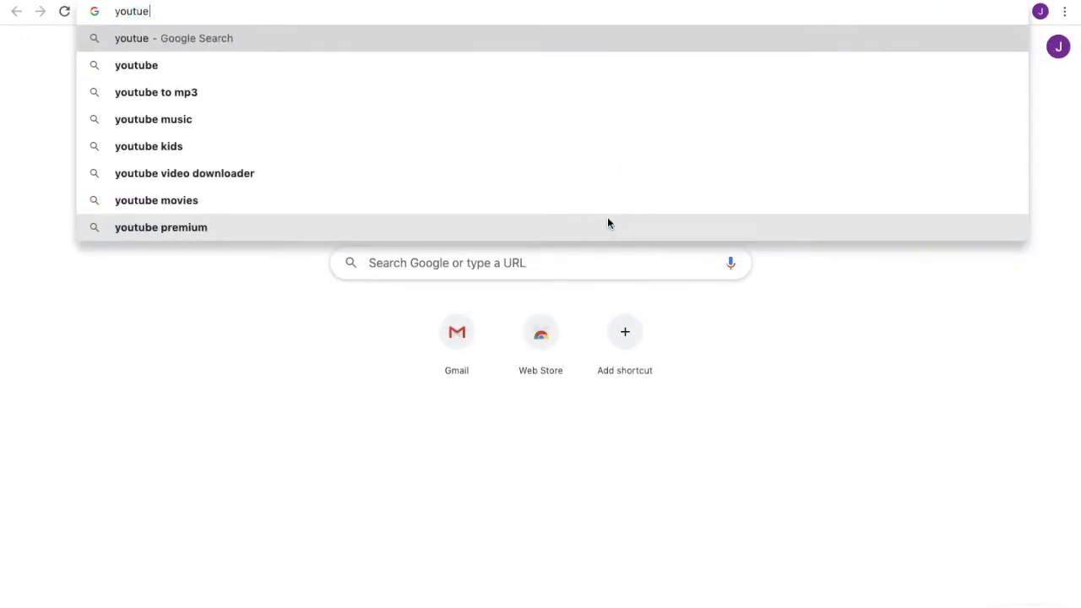
key("BackSpace")
type("be.com")
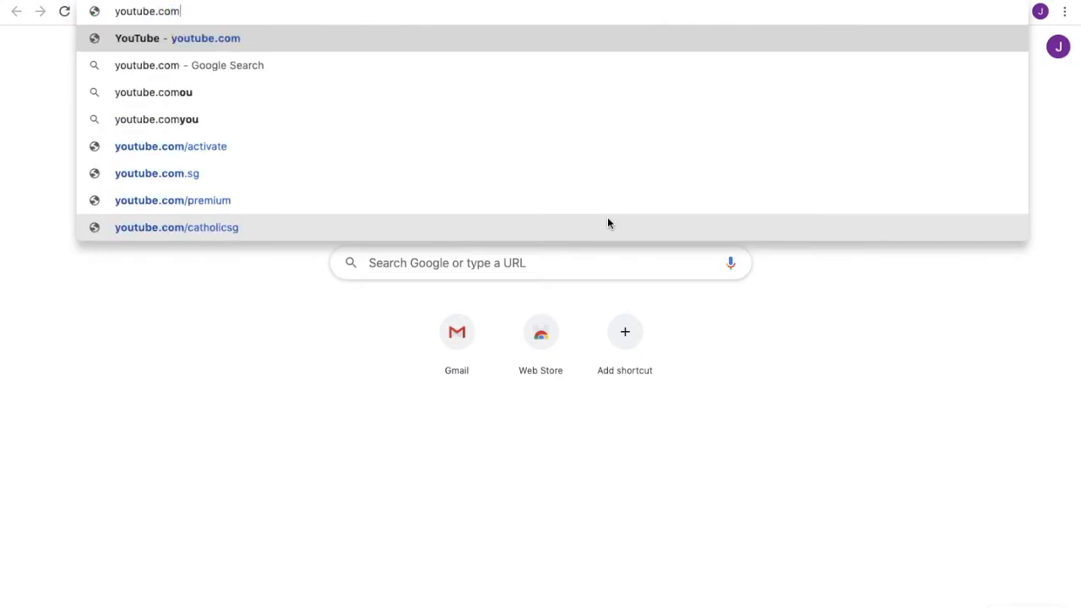
key("Return")
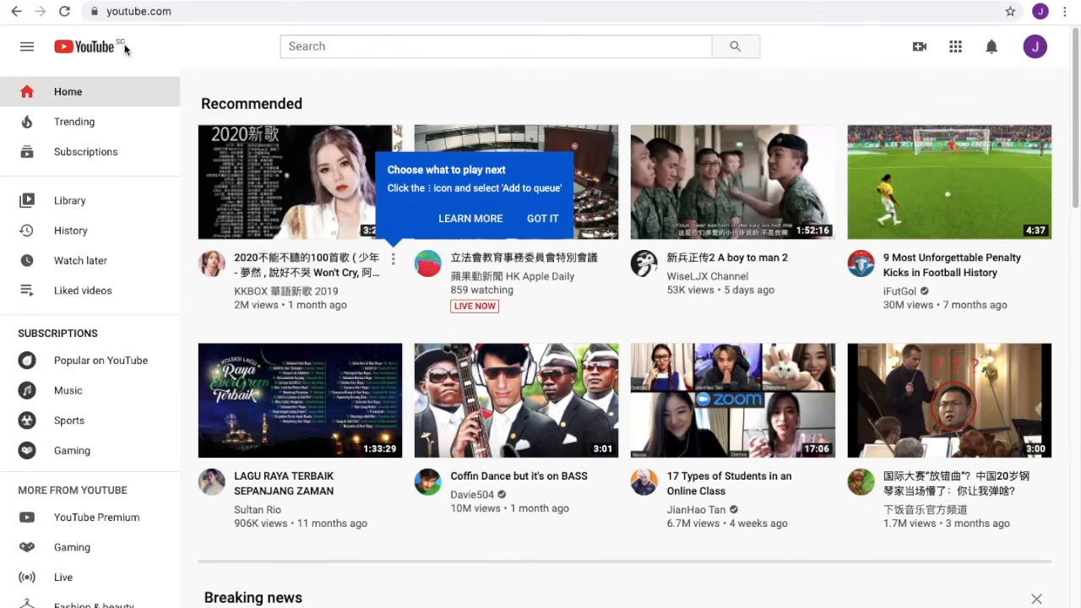
Toggle the side navigation and choose Create a channel from the account menu
left_click(27, 49)
left_click(28, 50)
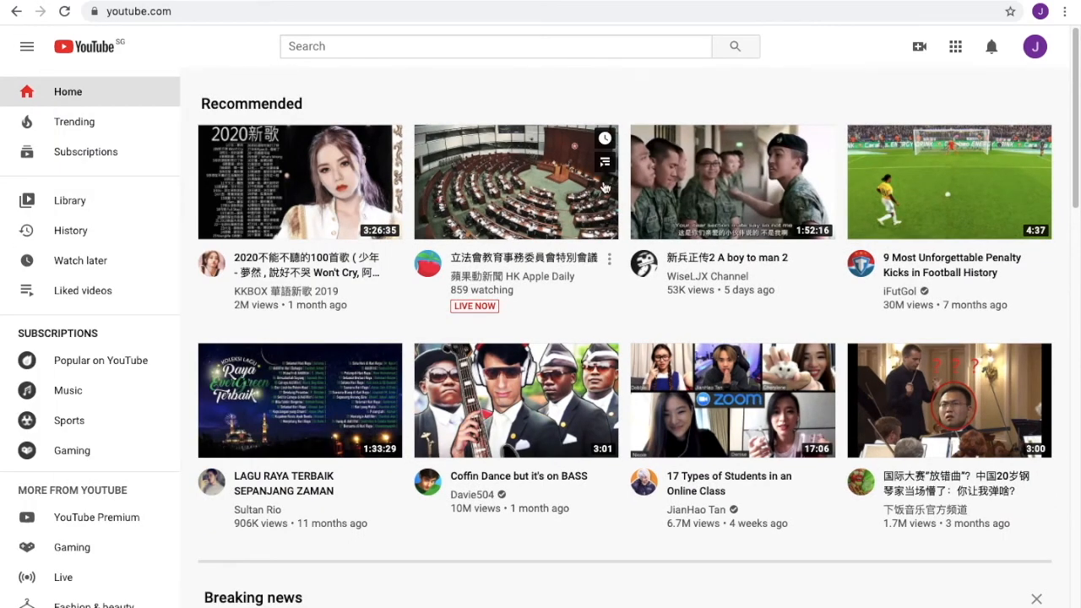
left_click(1030, 52)
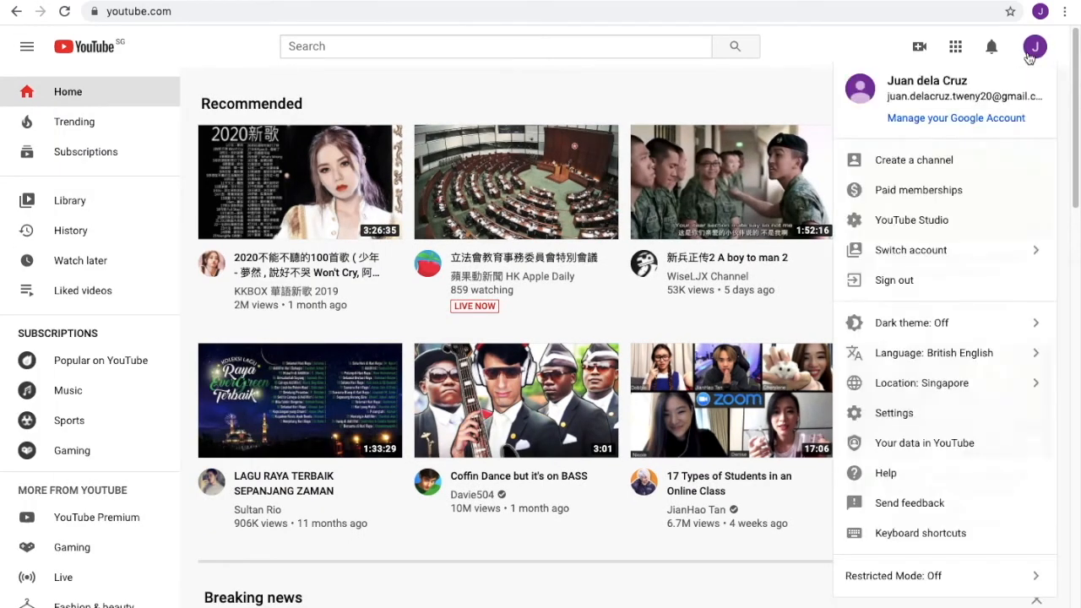
left_click(926, 171)
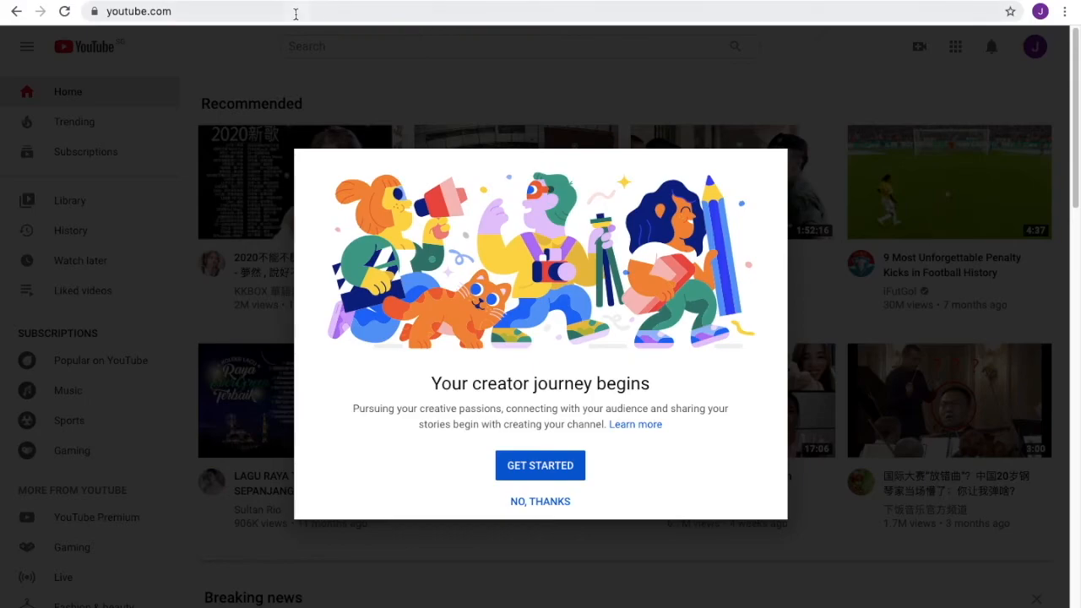
Reload the YouTube home page and reopen the account menu
left_click(298, 11)
type("yout")
key("Return")
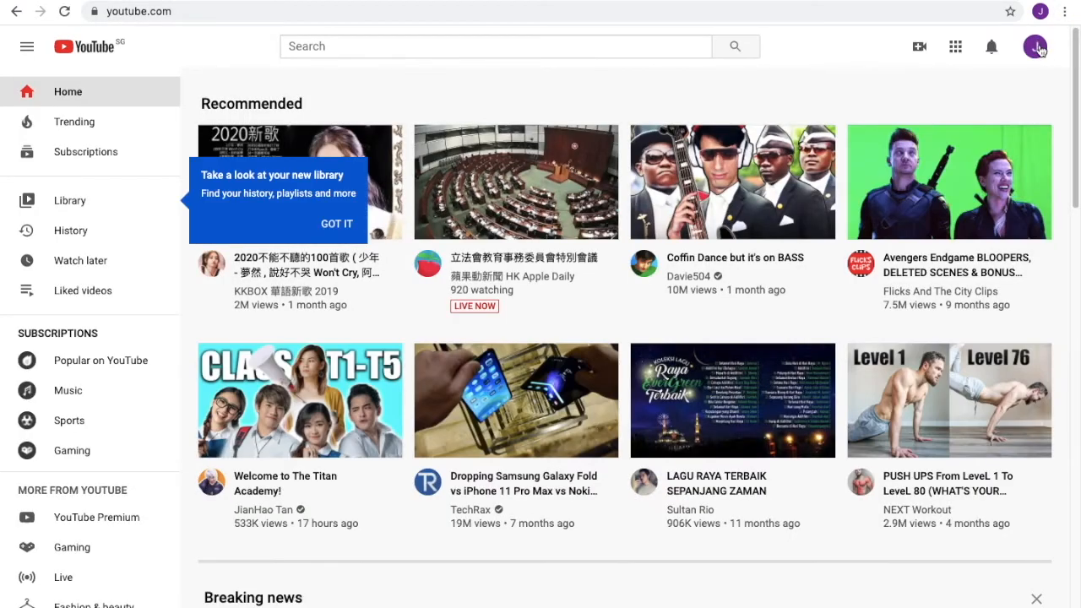
left_click(1037, 47)
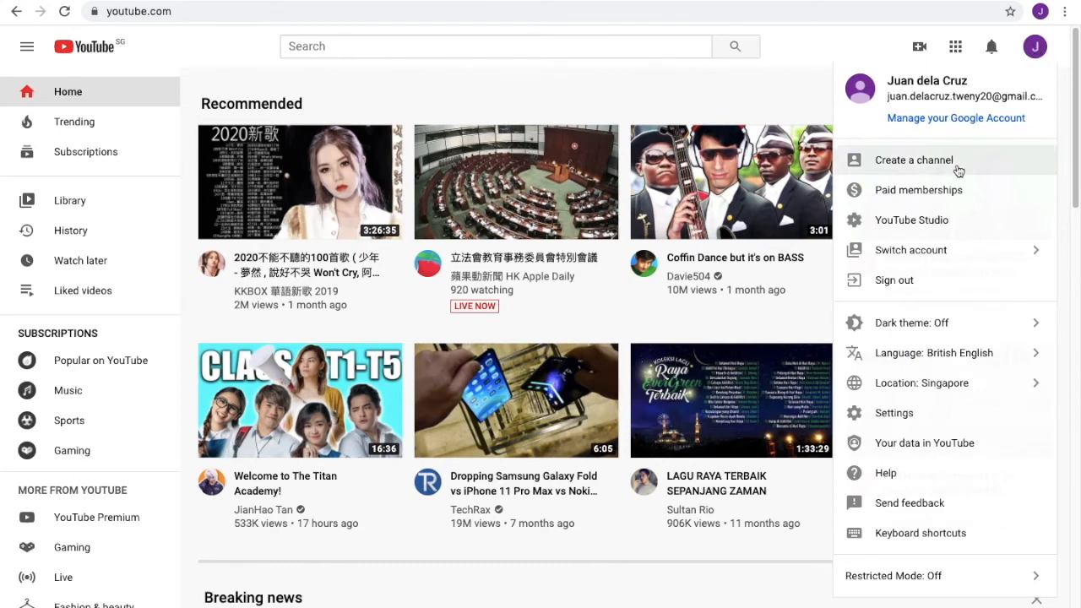
Create the channel under the account's own name via Get Started and 'Use your name'
left_click(1001, 155)
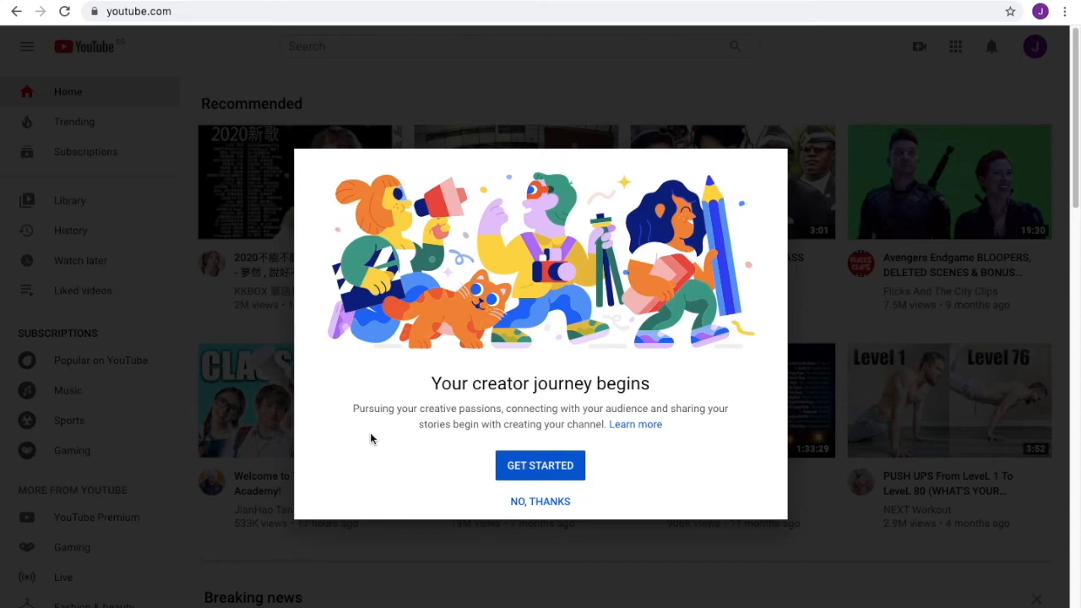
left_click(544, 471)
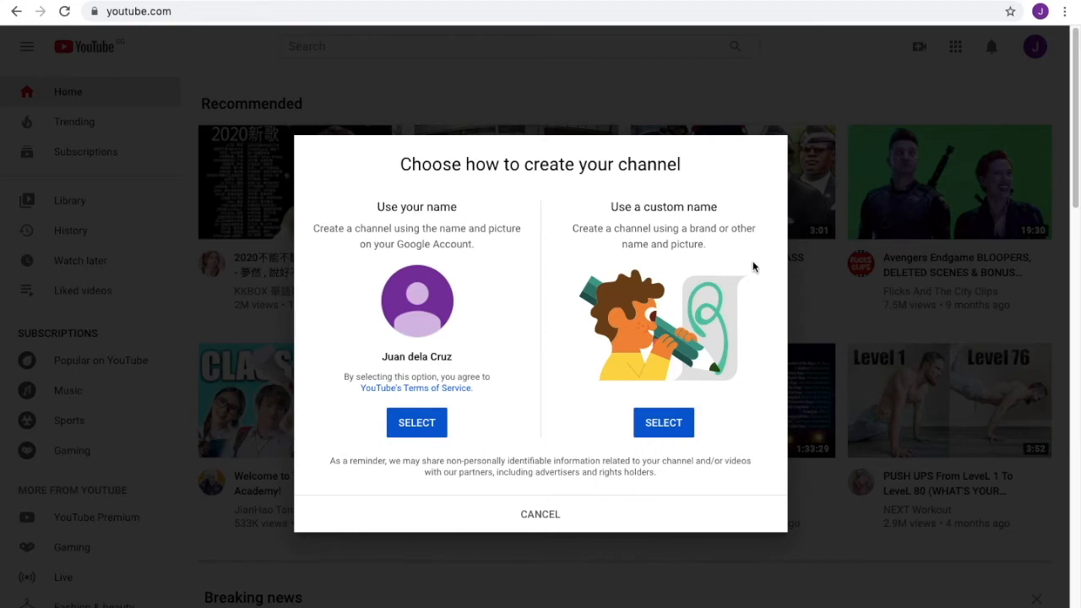
left_click(417, 429)
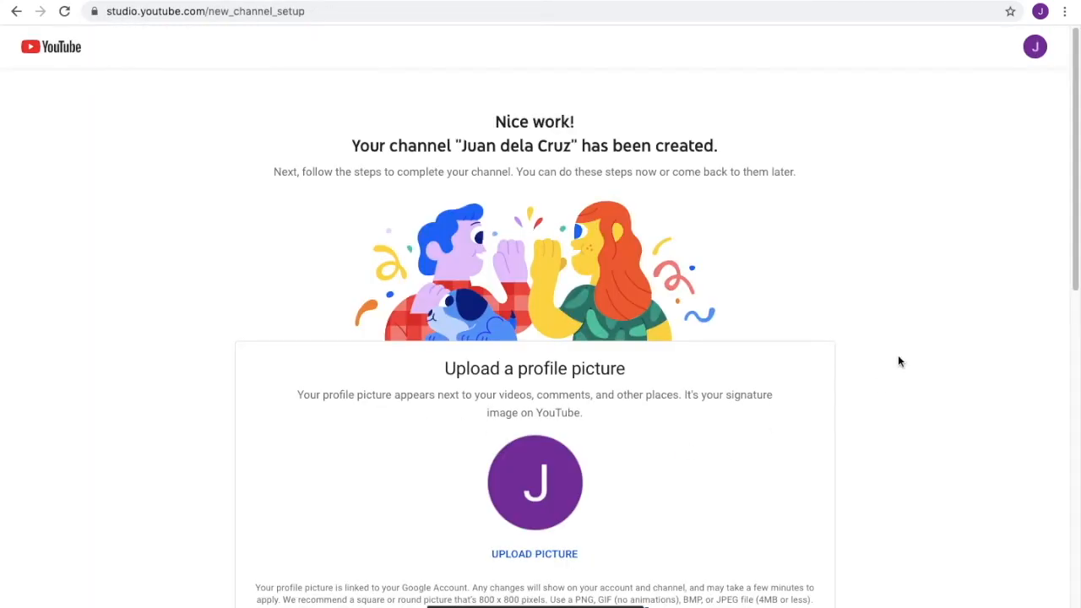
Upload BetterAndFre.png from Downloads as the channel's profile picture
left_click_drag(1077, 71, 1078, 180)
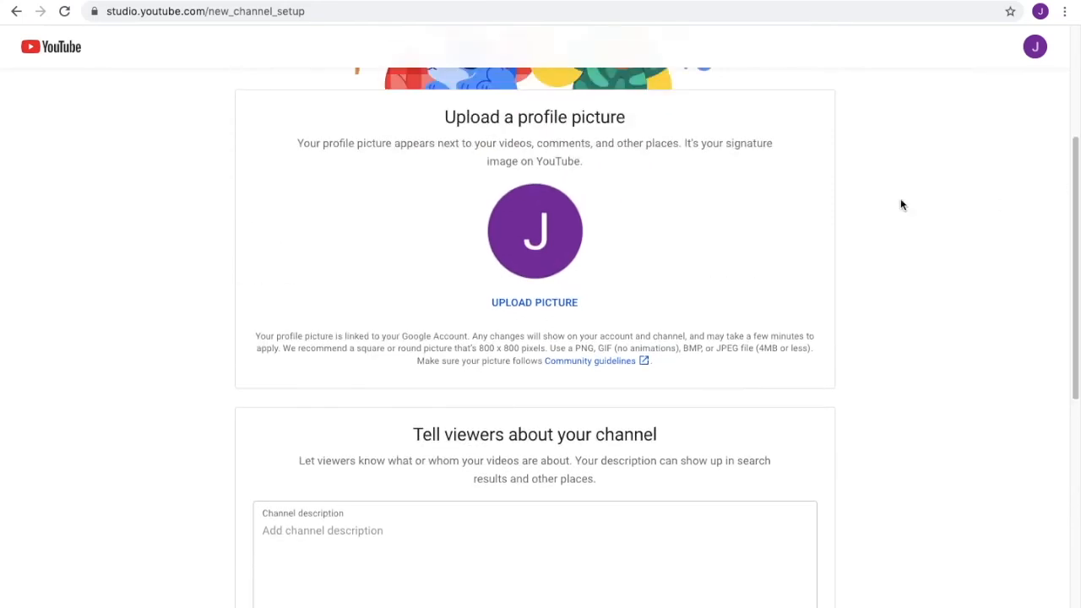
left_click(547, 229)
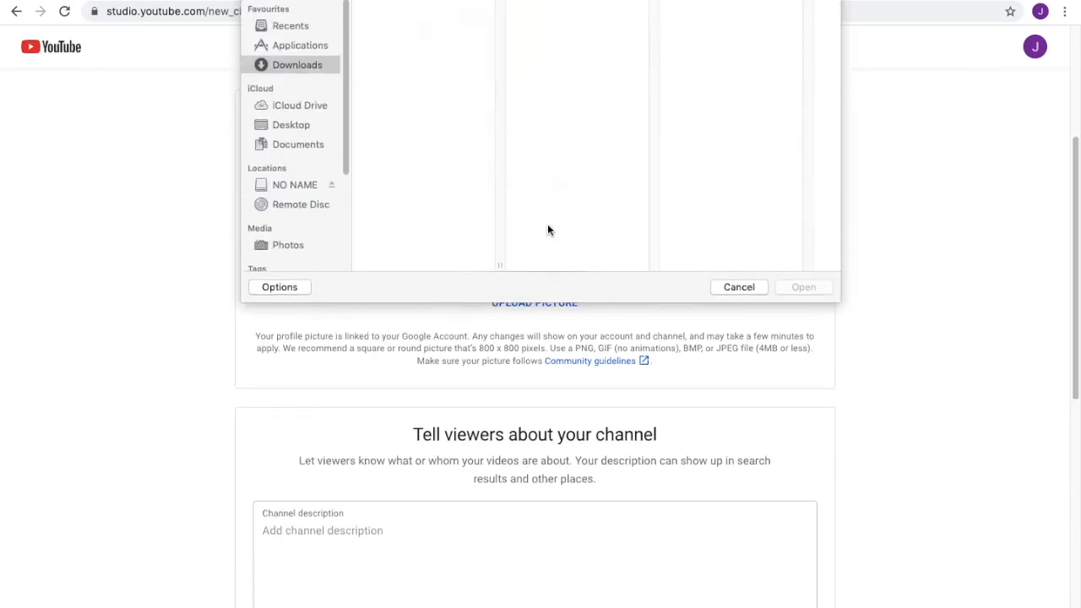
scroll(348, 135, "down", 2)
mouse_move(347, 135)
left_mouse_down()
mouse_move(351, 195)
mouse_move(356, 139)
left_mouse_up()
left_click(413, 262)
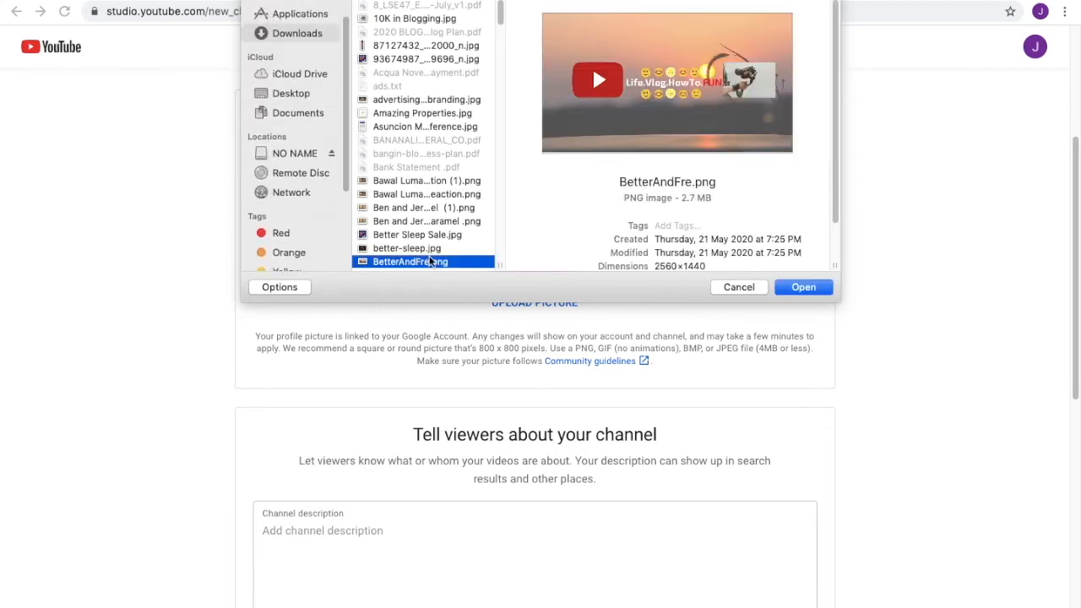
left_click(803, 288)
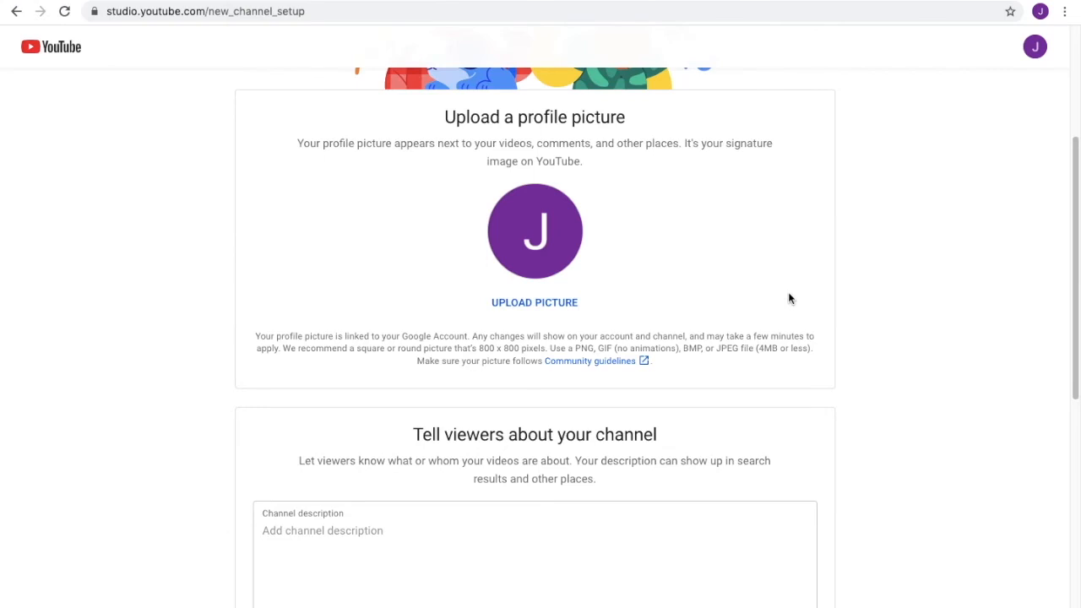
left_click(473, 517)
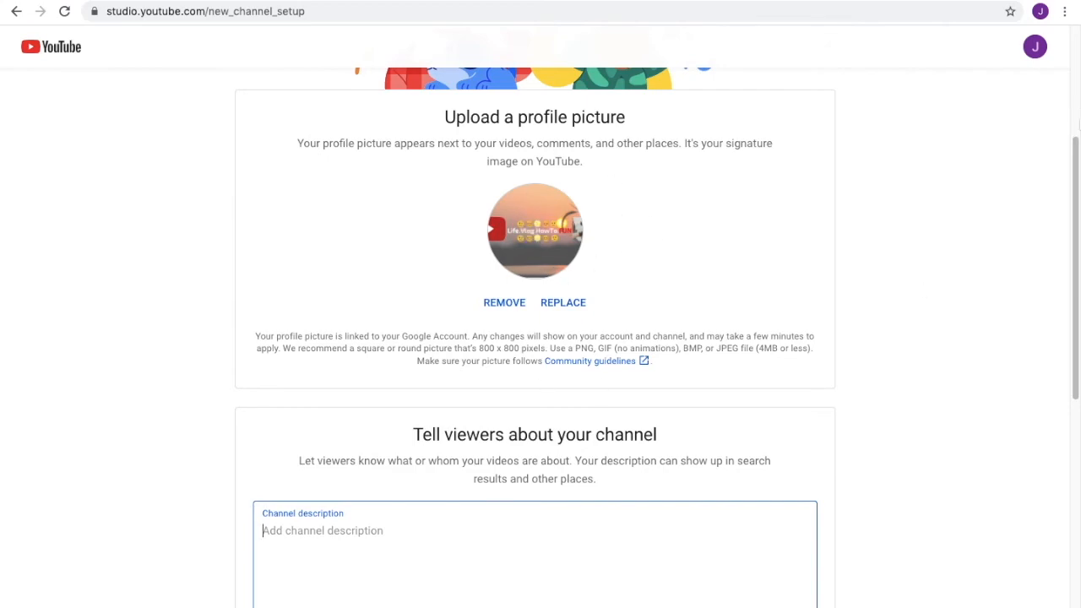
Scroll the channel setup page and highlight the profile picture notice paragraph
mouse_move(1077, 161)
left_mouse_down()
mouse_move(1080, 62)
mouse_move(1079, 231)
mouse_move(1079, 146)
left_mouse_up()
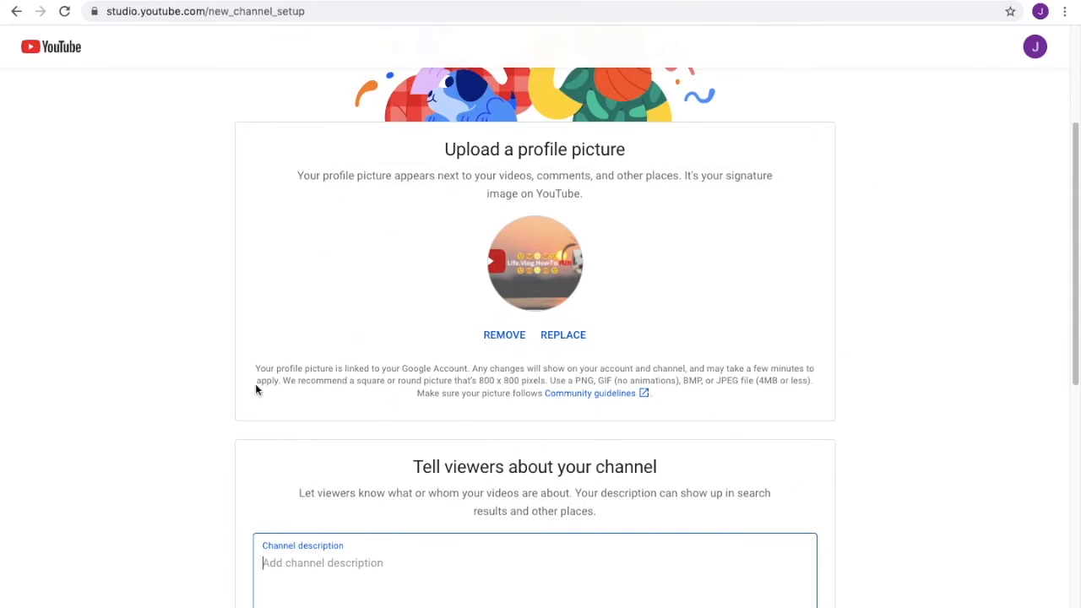
left_click_drag(255, 377, 708, 394)
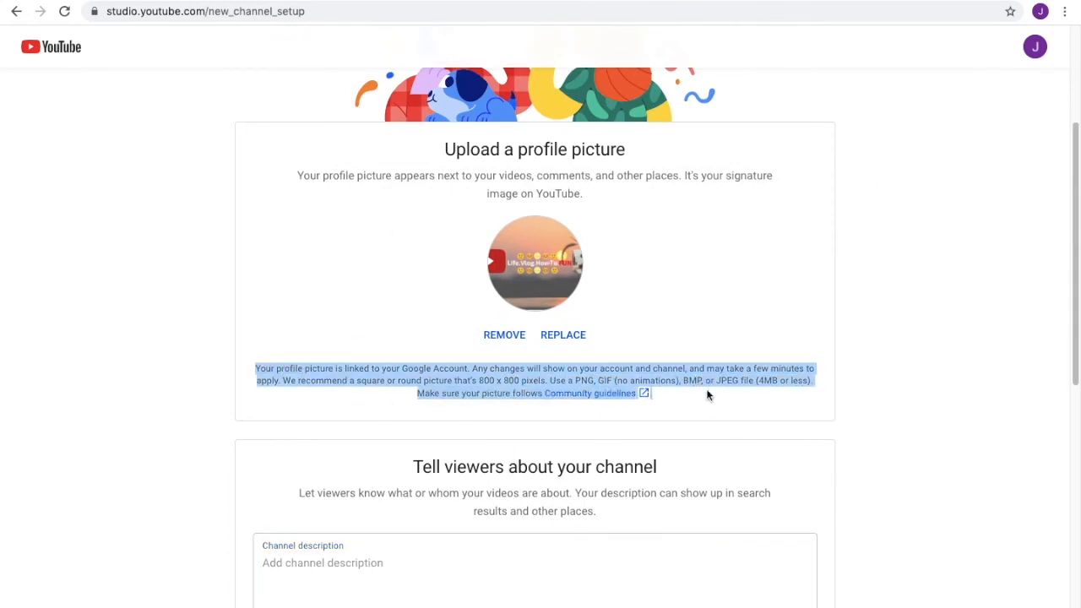
left_click_drag(1076, 182, 1075, 264)
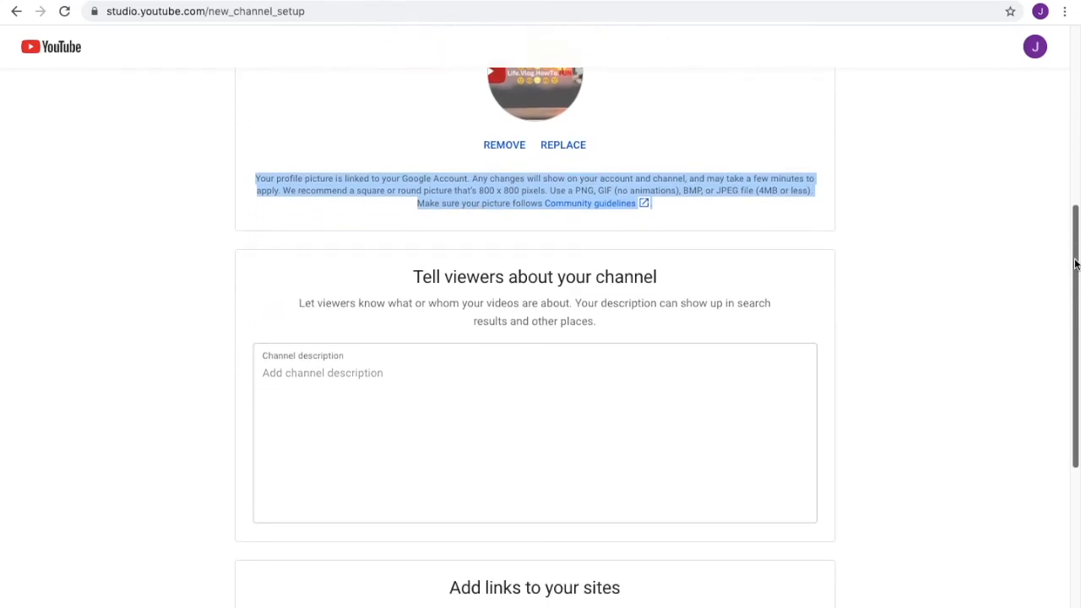
Enter a channel description about vlog and my experiences, then save and continue
left_click(520, 412)
type("T")
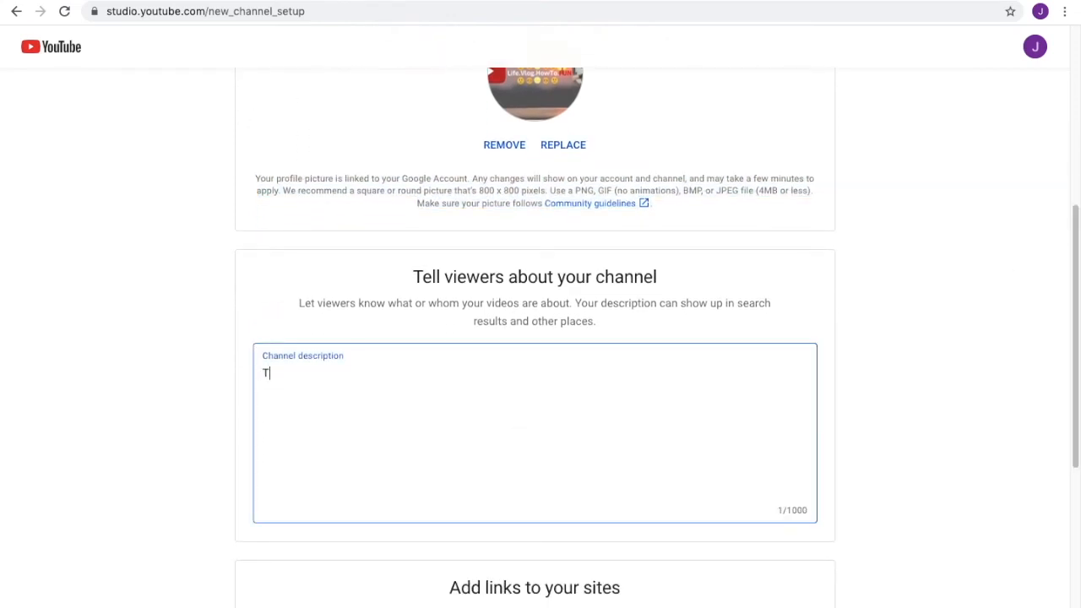
type("his channel is all about s")
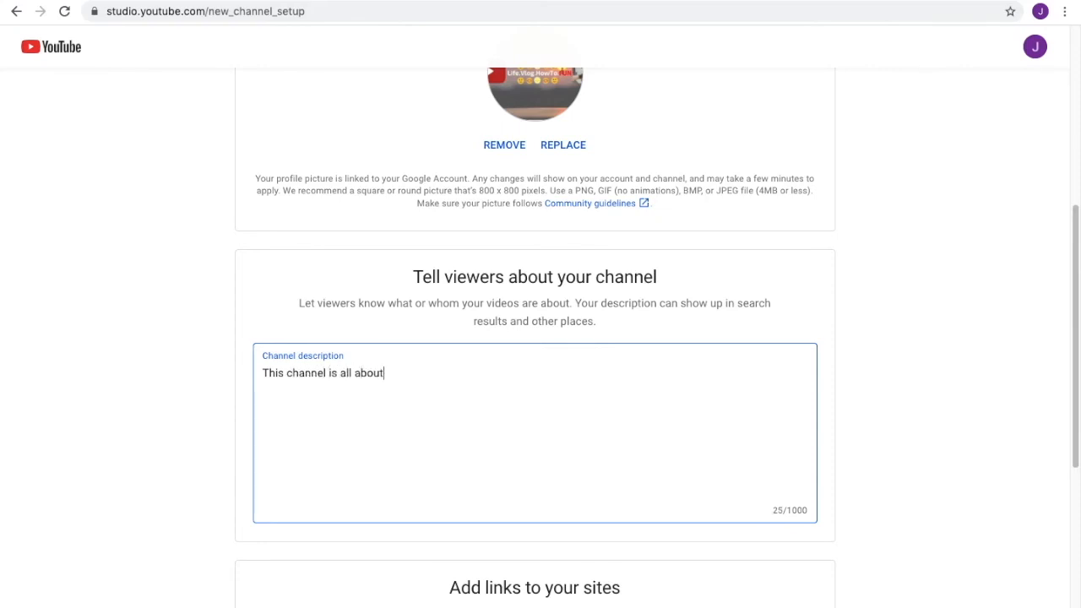
key("BackSpace")
type("log and my experiences.")
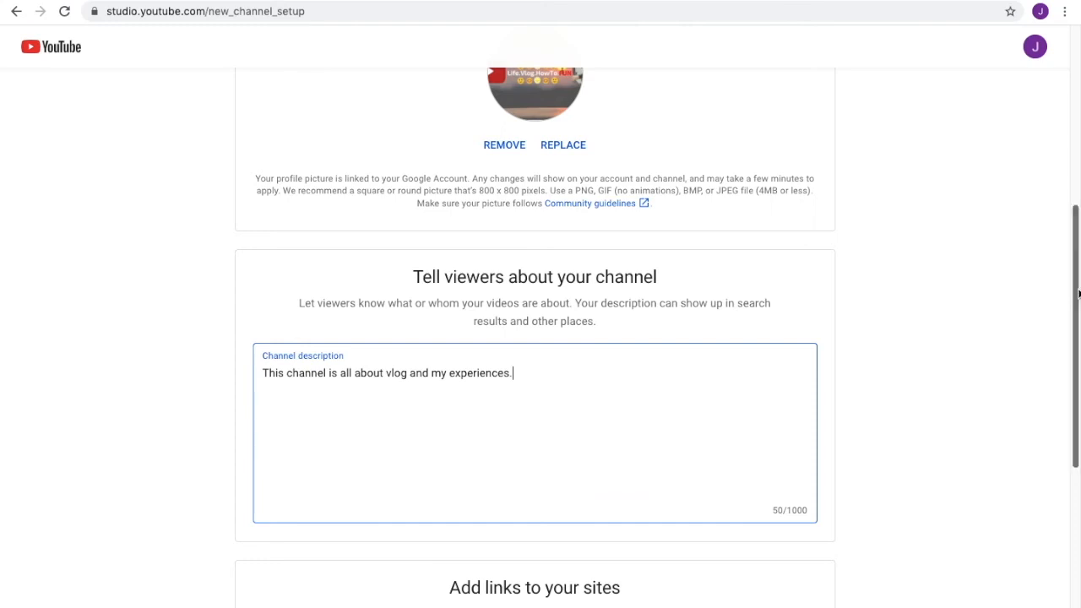
scroll(718, 433, "down", 5)
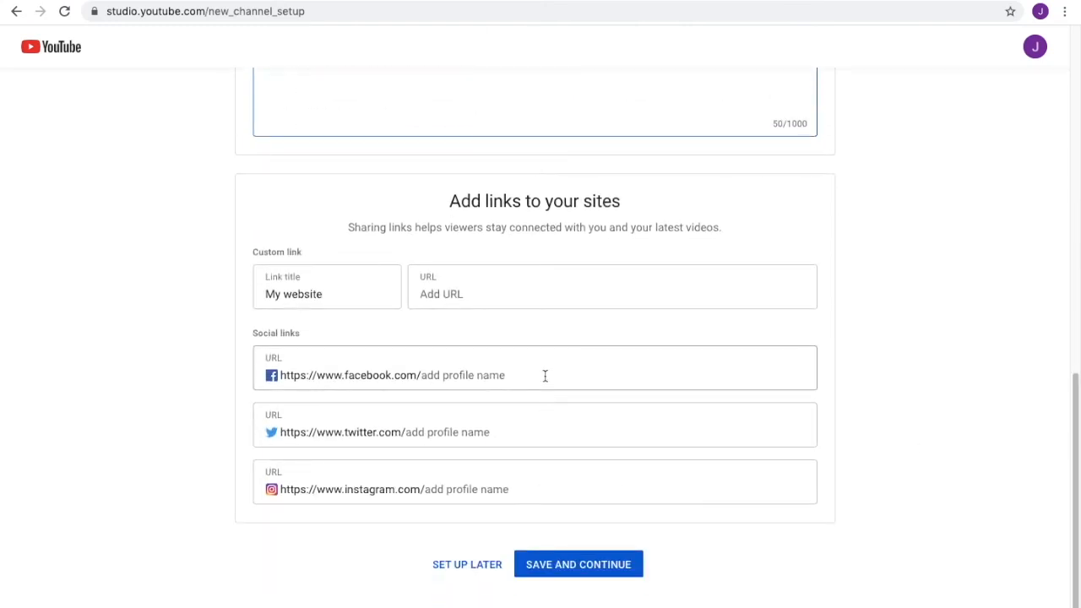
left_click(594, 574)
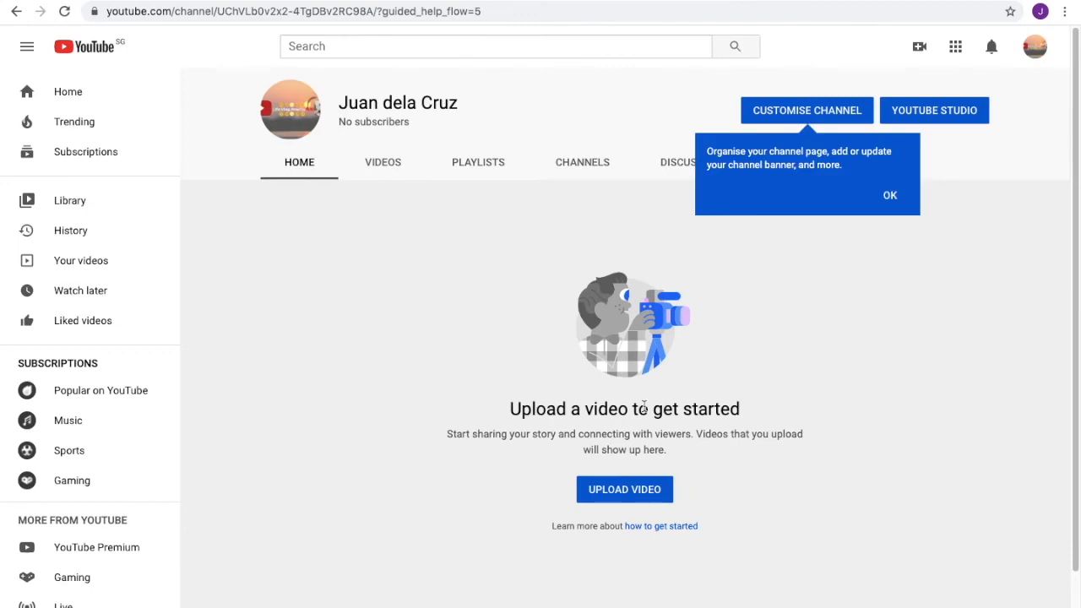
Dismiss the tip, go to Customise Channel and bring up the Channel art dialog
left_click(894, 204)
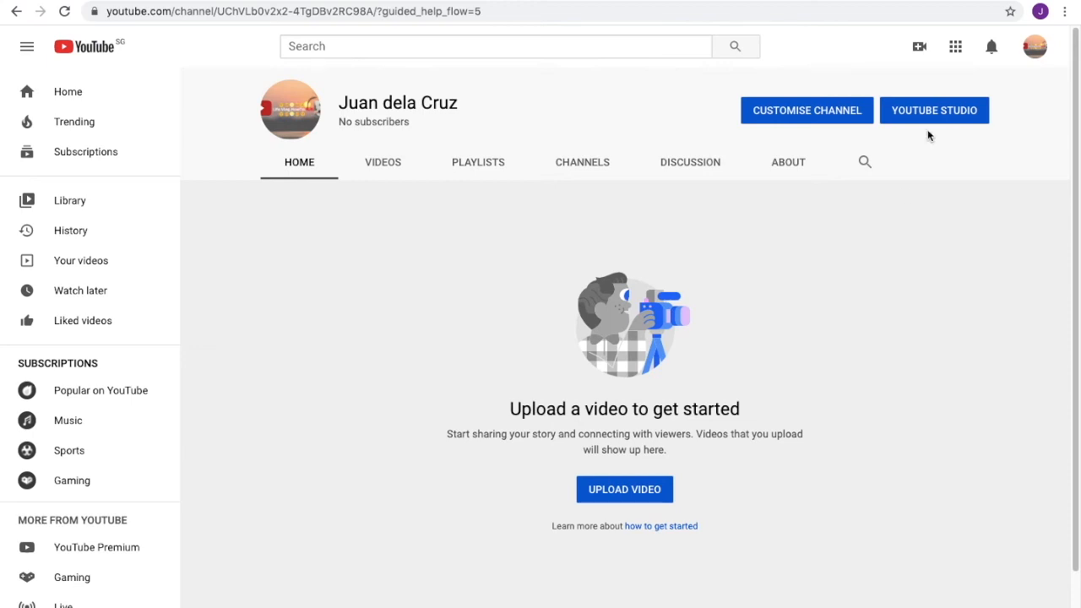
left_click(809, 109)
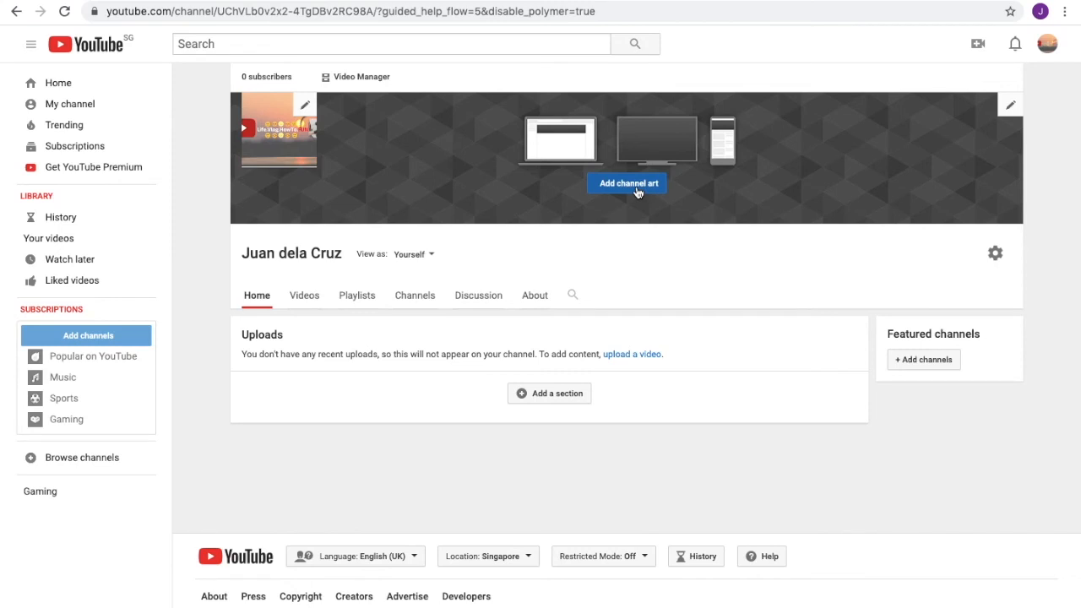
left_click(636, 192)
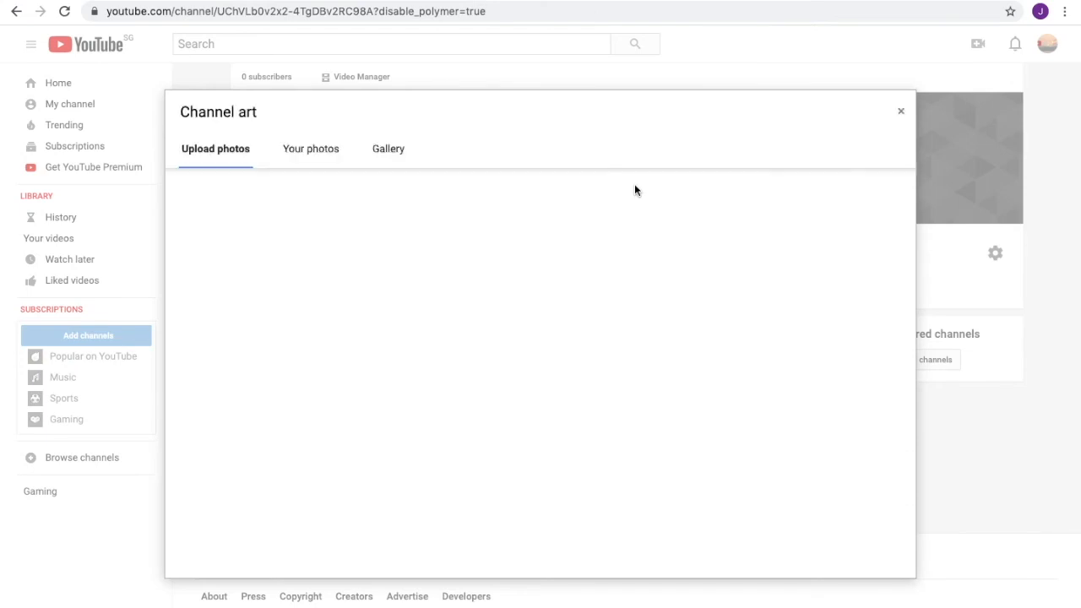
Pick BetterAndFre.png from the Downloads folder and upload it as channel art
left_click(570, 372)
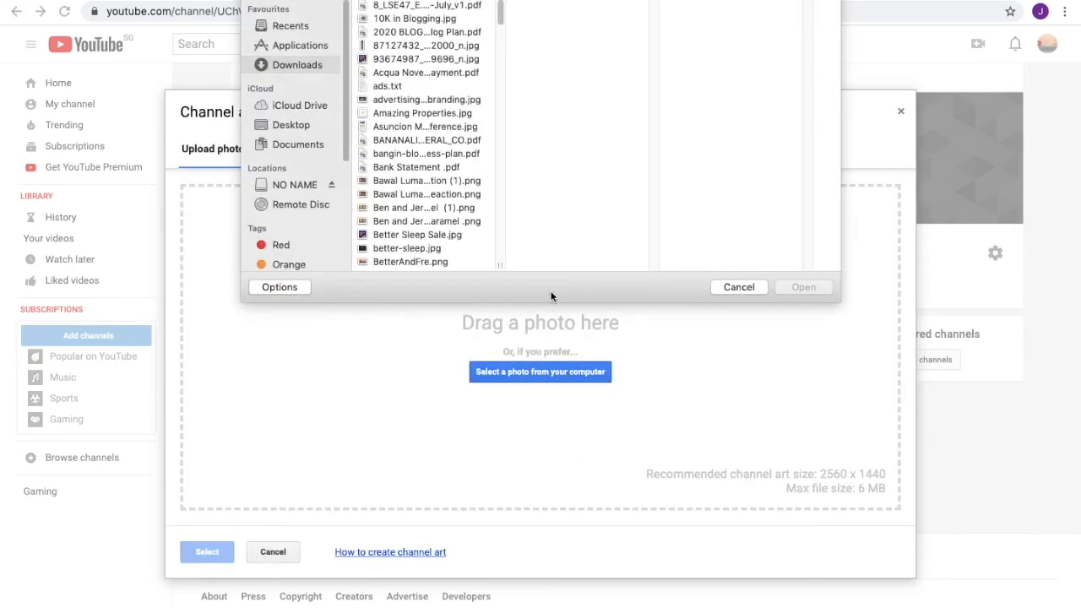
left_click(429, 260)
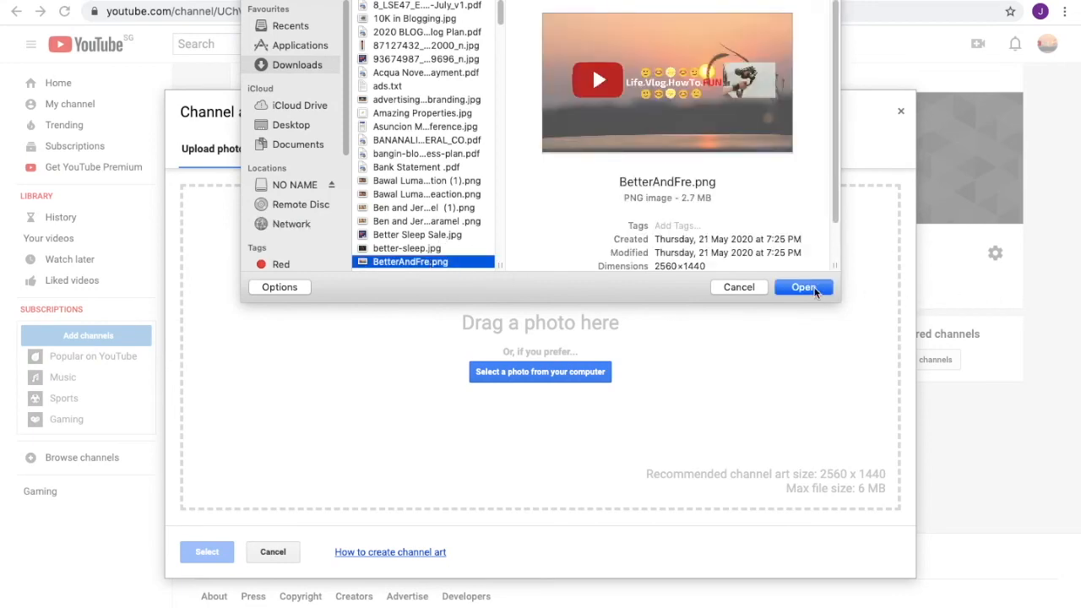
scroll(422, 169, "down", 5)
left_click(418, 263)
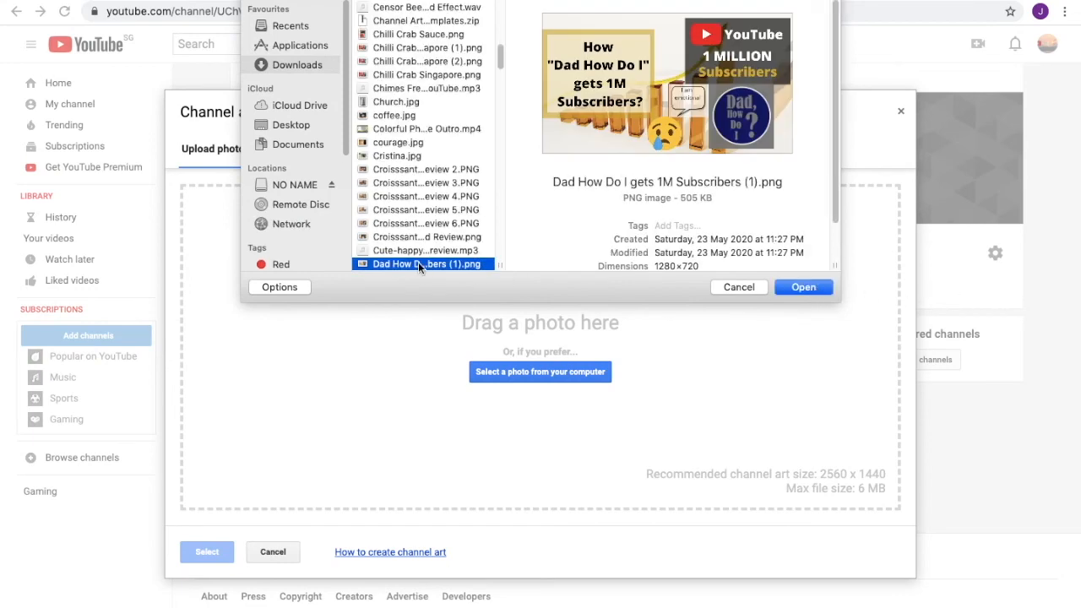
left_click(426, 228)
key("b")
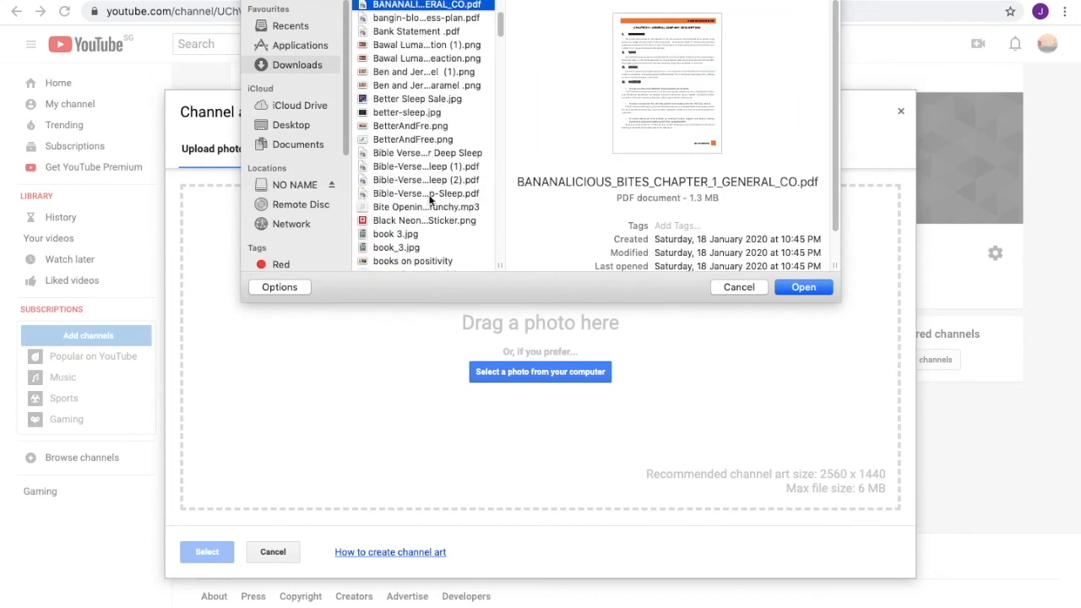
left_click(436, 126)
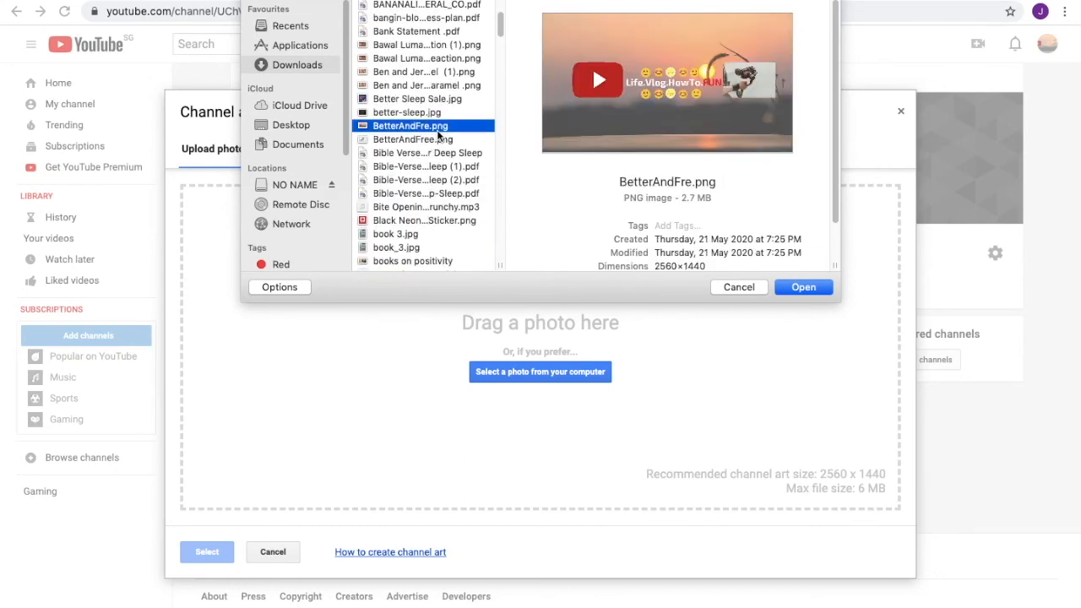
left_click(799, 287)
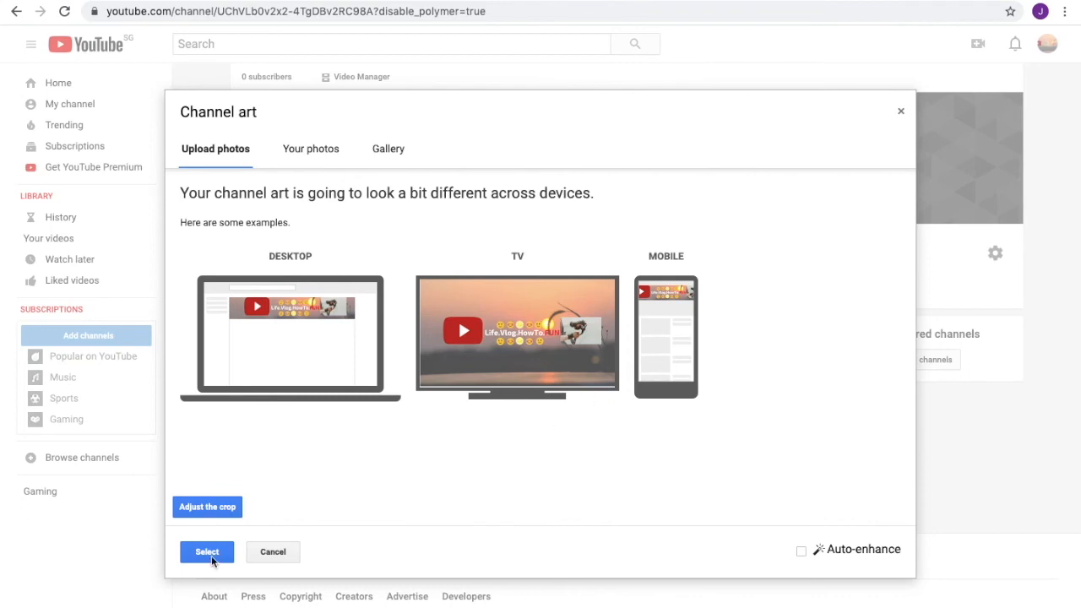
Adjust the crop box to frame the Life.Vlog.HowTo.FUN image and apply it as the banner
left_click(231, 514)
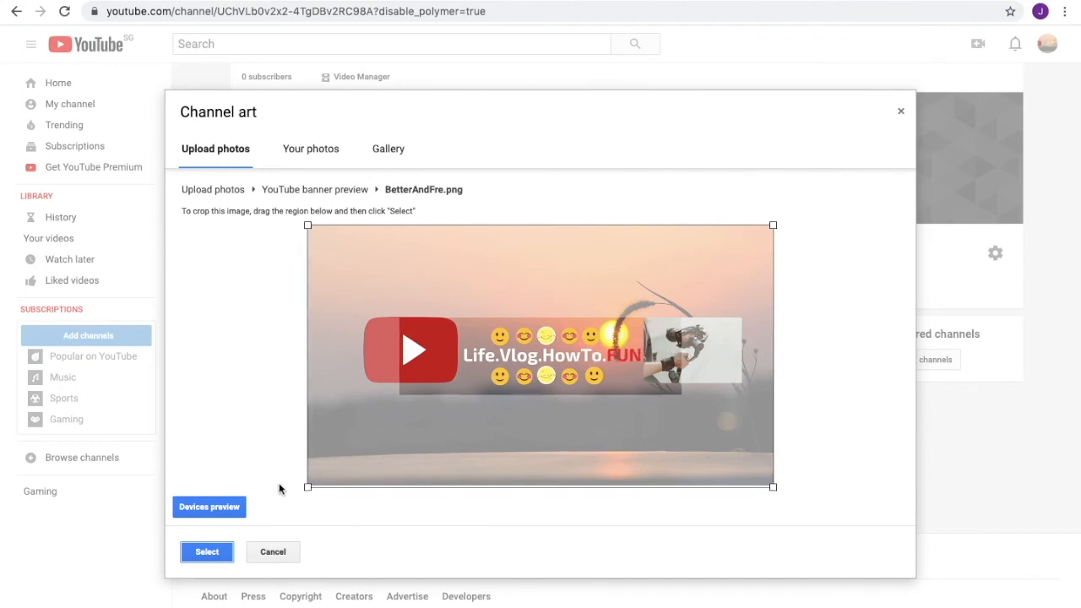
left_click_drag(308, 488, 353, 461)
left_click_drag(473, 354, 427, 362)
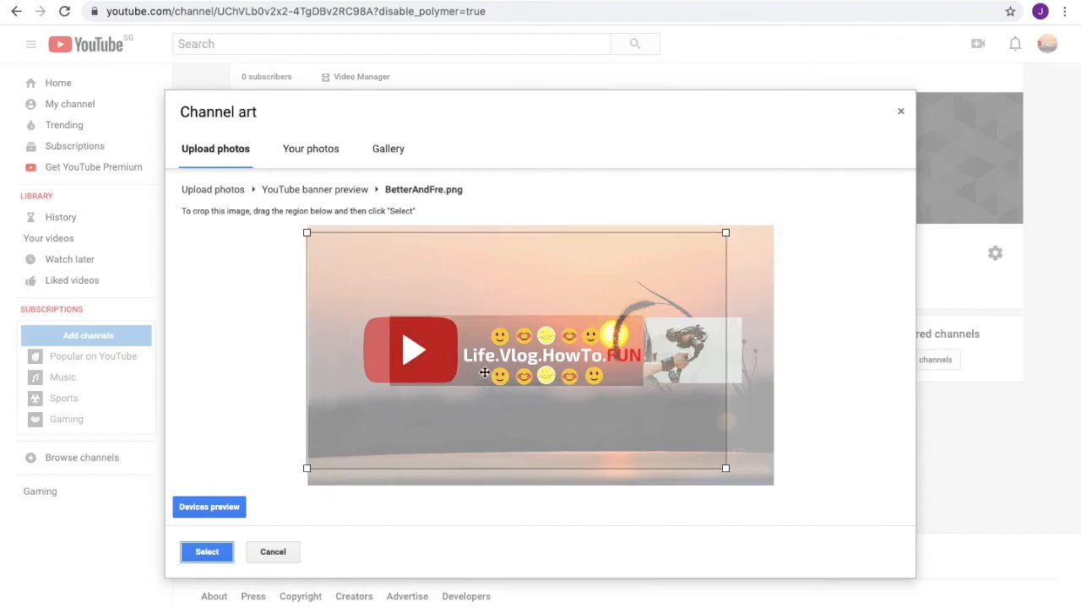
left_click_drag(725, 467, 765, 453)
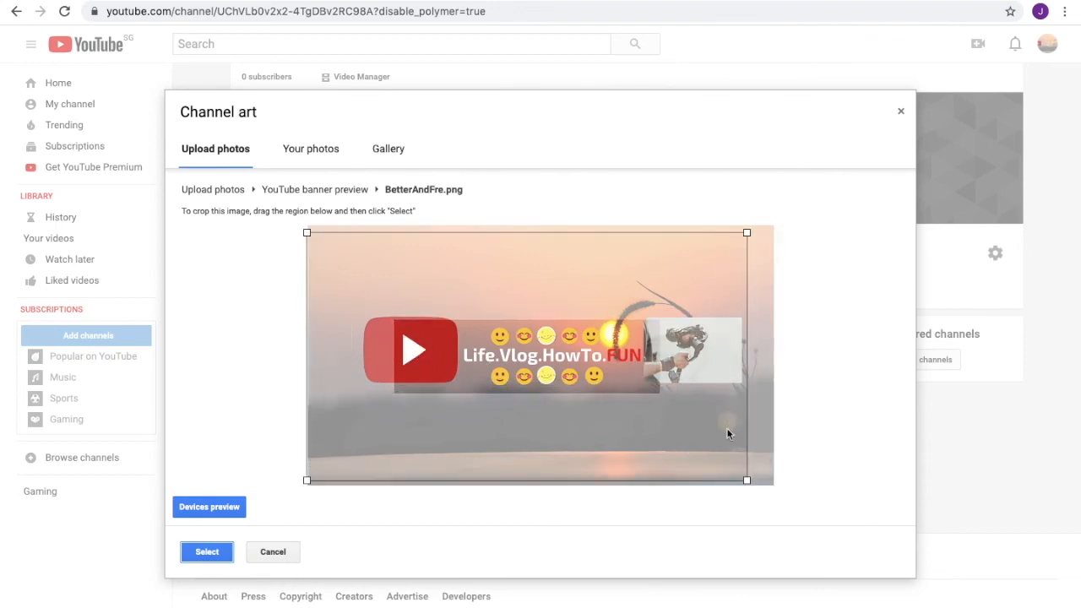
left_click_drag(655, 343, 679, 336)
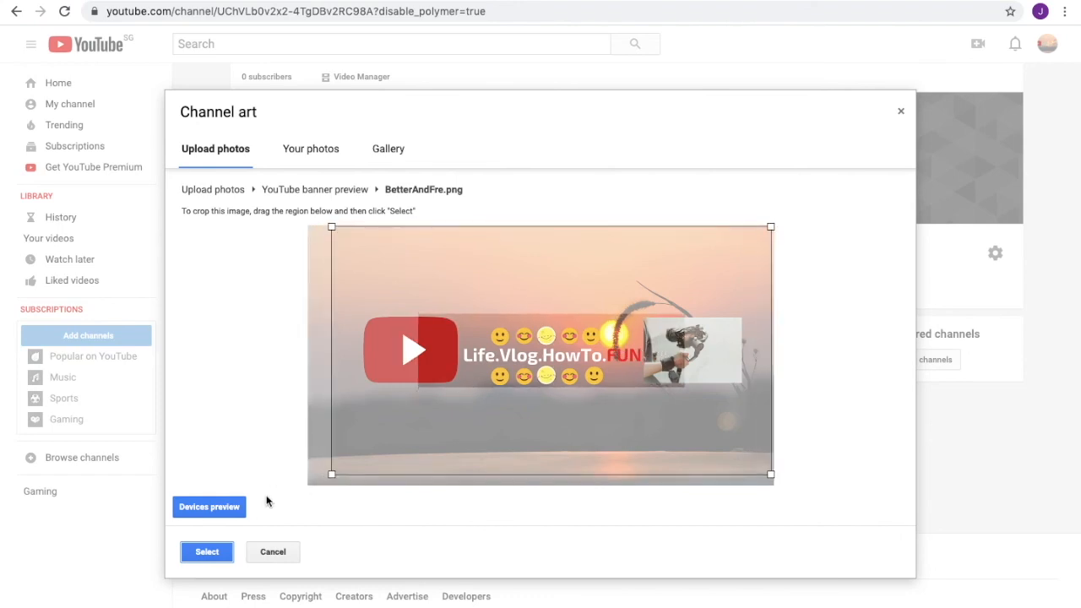
left_click(206, 552)
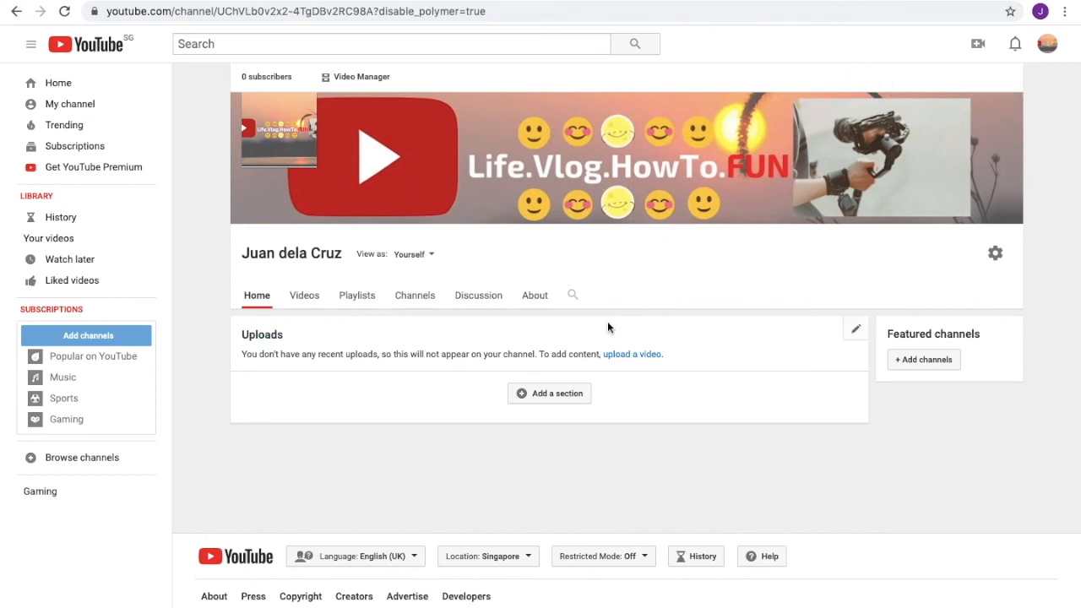
left_click(980, 46)
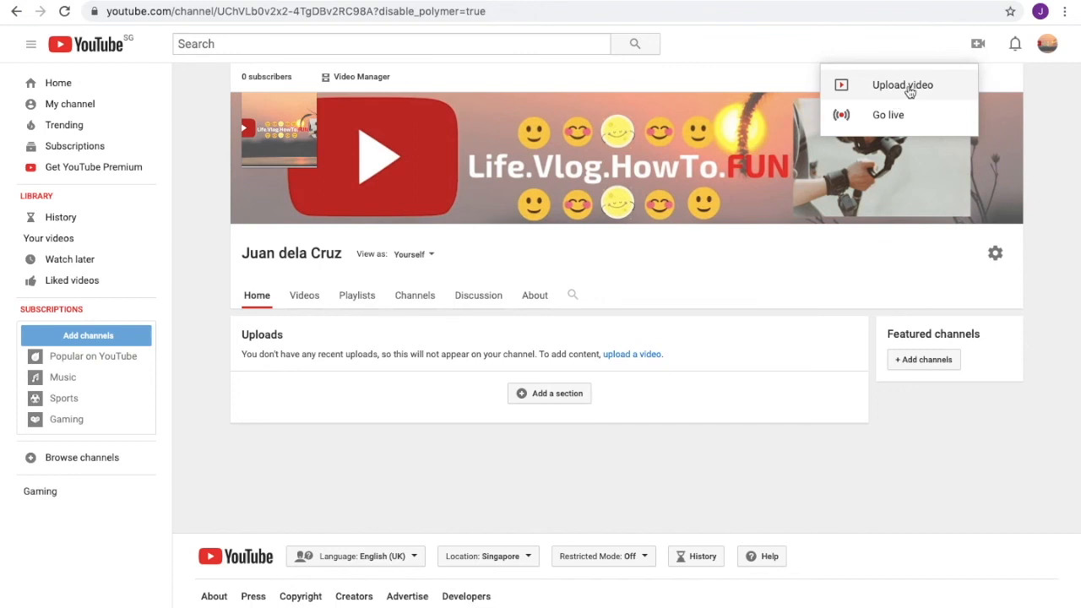
left_click(710, 74)
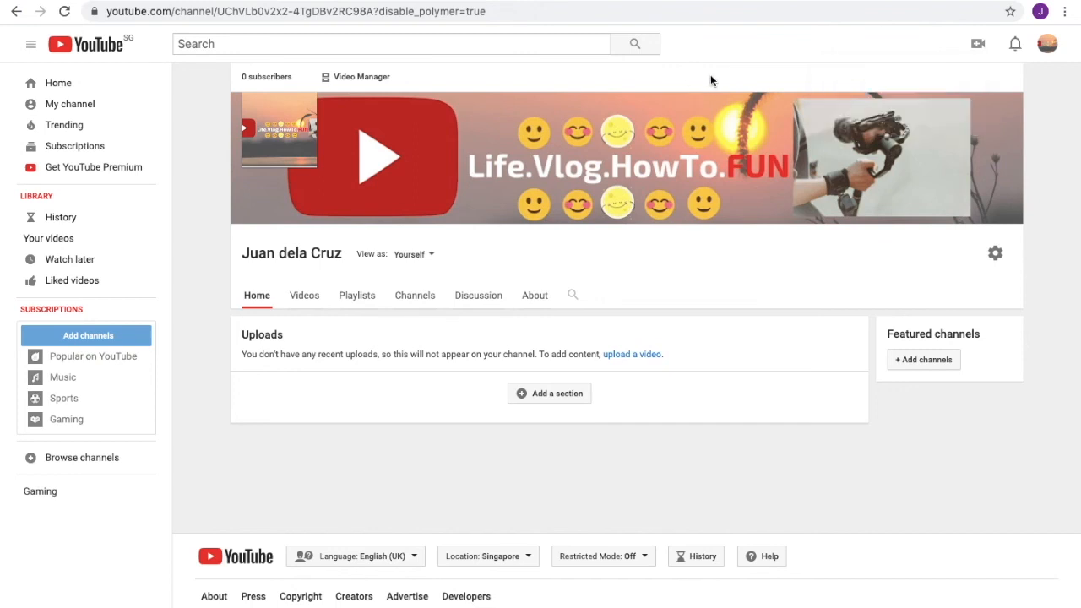